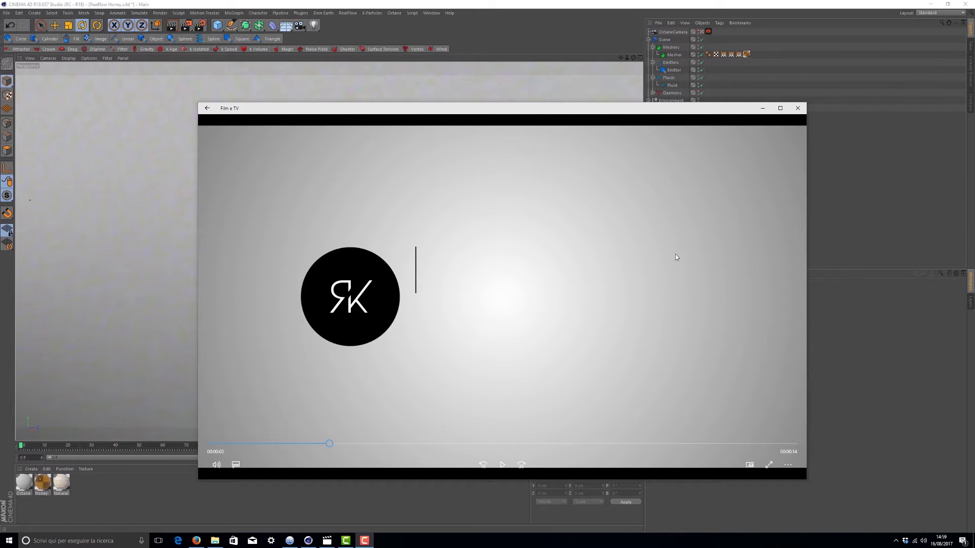
# - Watch the rendered honey clip and preview the finished honey simulation in the viewport up to about frame 139
pyautogui.click(509, 463)
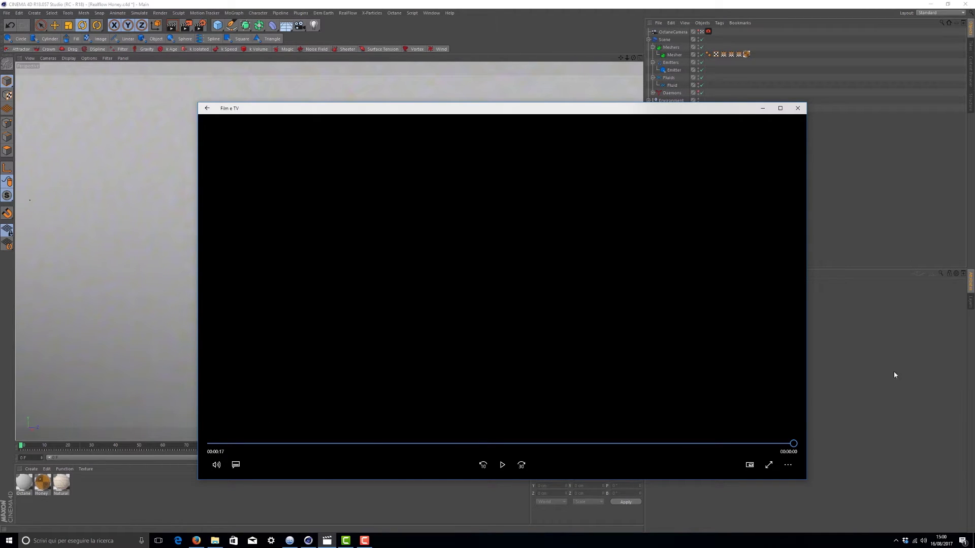
pyautogui.hotkey('alt', 'F4')
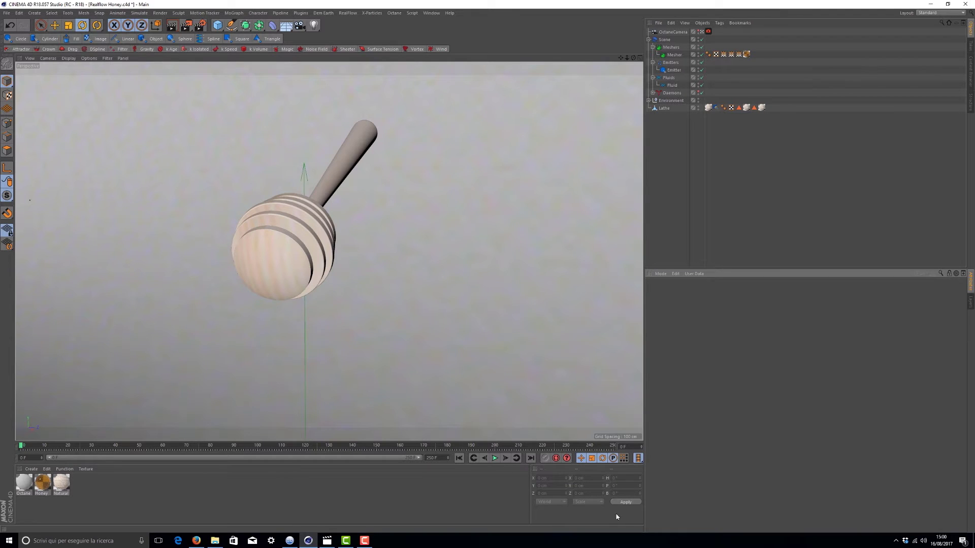
pyautogui.click(496, 459)
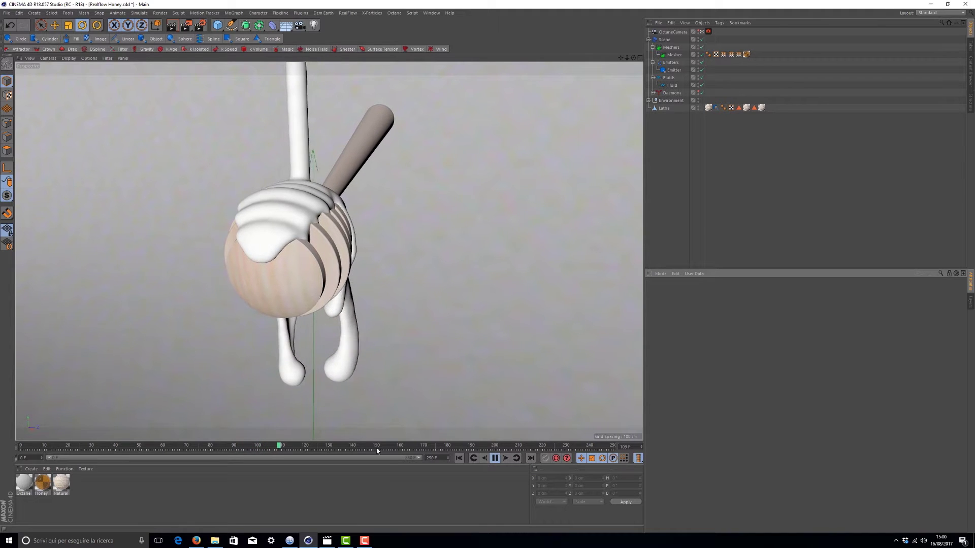
pyautogui.click(495, 458)
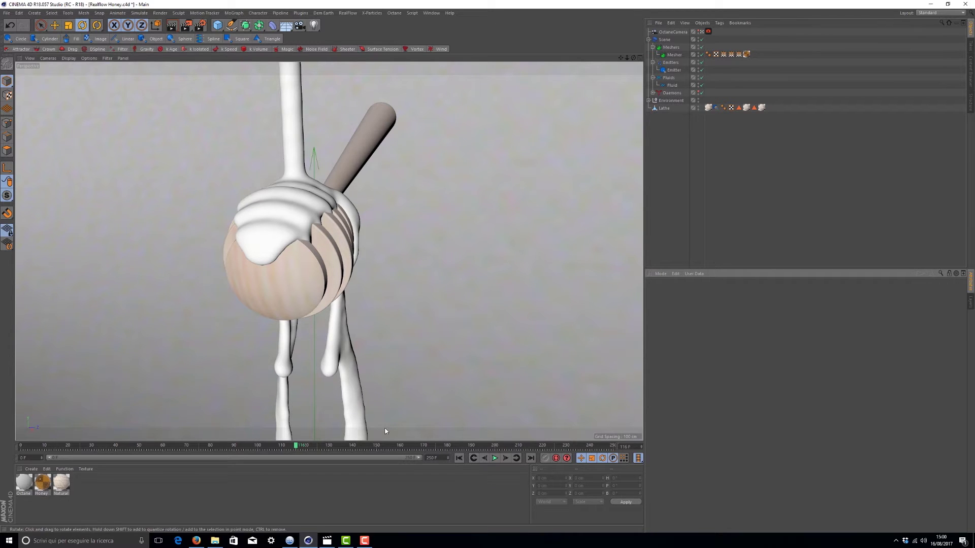
pyautogui.moveTo(384, 449); pyautogui.dragTo(350, 445)
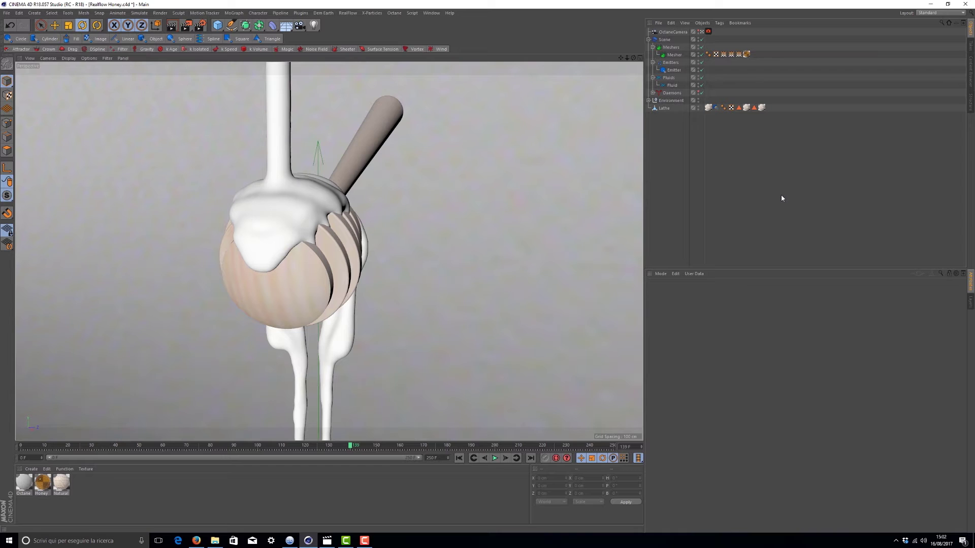
# - Switch to the Realflow Honey_empty.c4d project and review the Emitter's keyframed motion outside the camera view
pyautogui.click(431, 12)
pyautogui.click(442, 200)
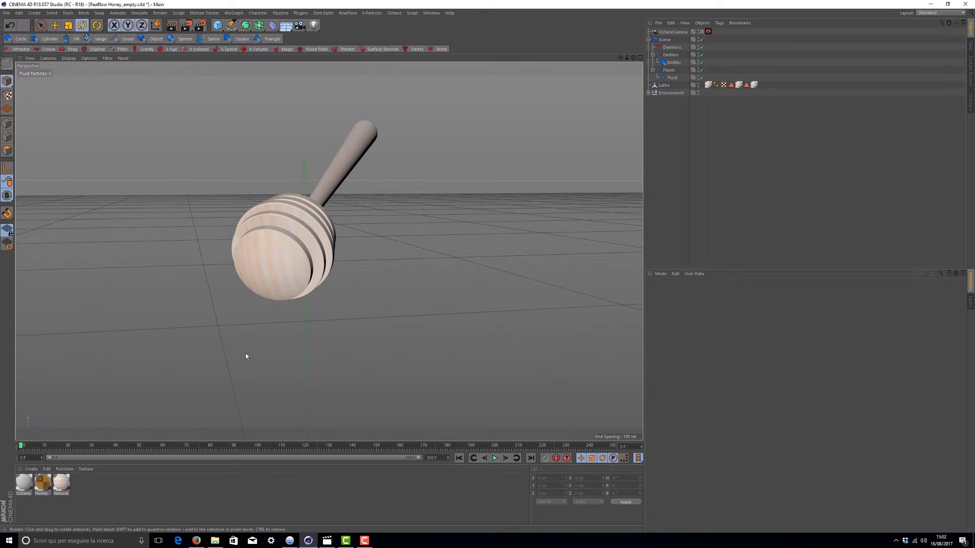
pyautogui.click(701, 31)
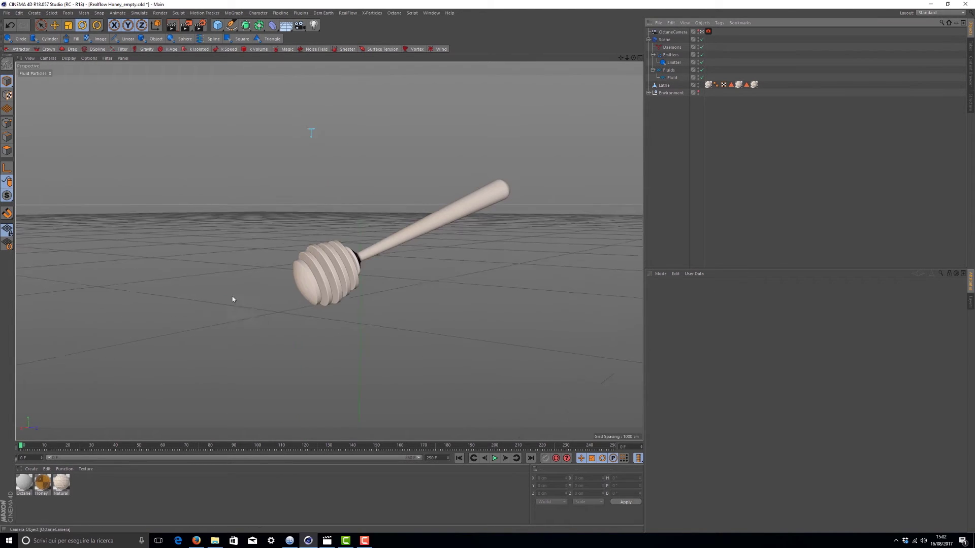
pyautogui.click(674, 62)
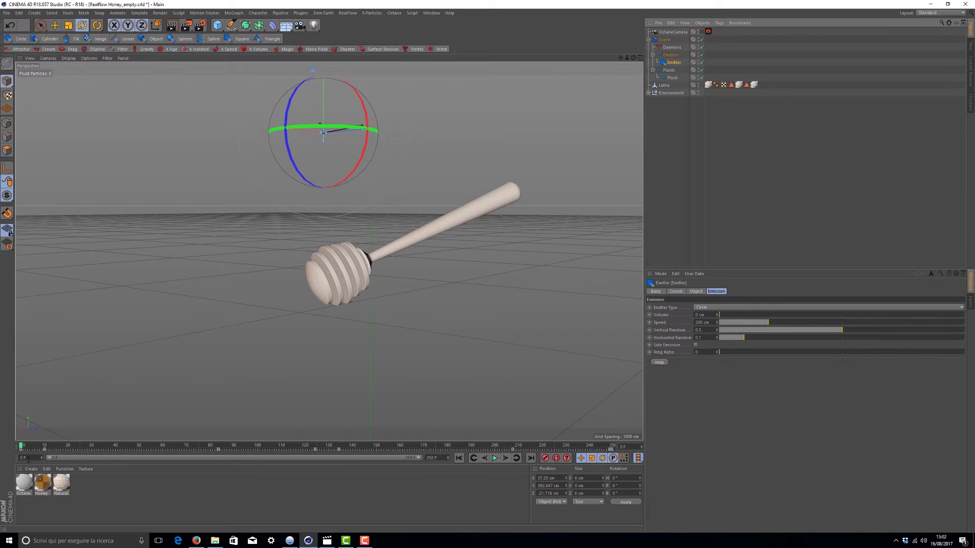
pyautogui.moveTo(21, 446); pyautogui.dragTo(245, 446)
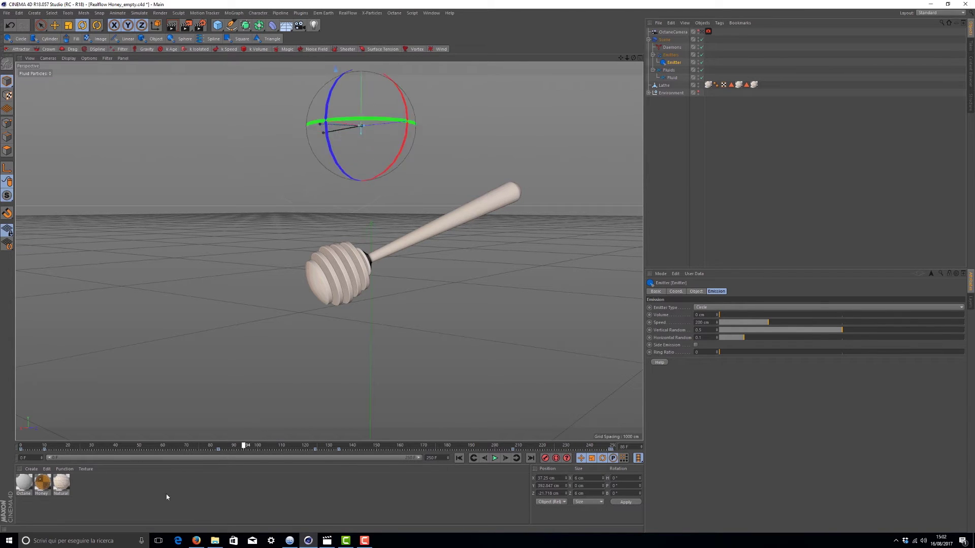
pyautogui.hotkey('shift', 'f')
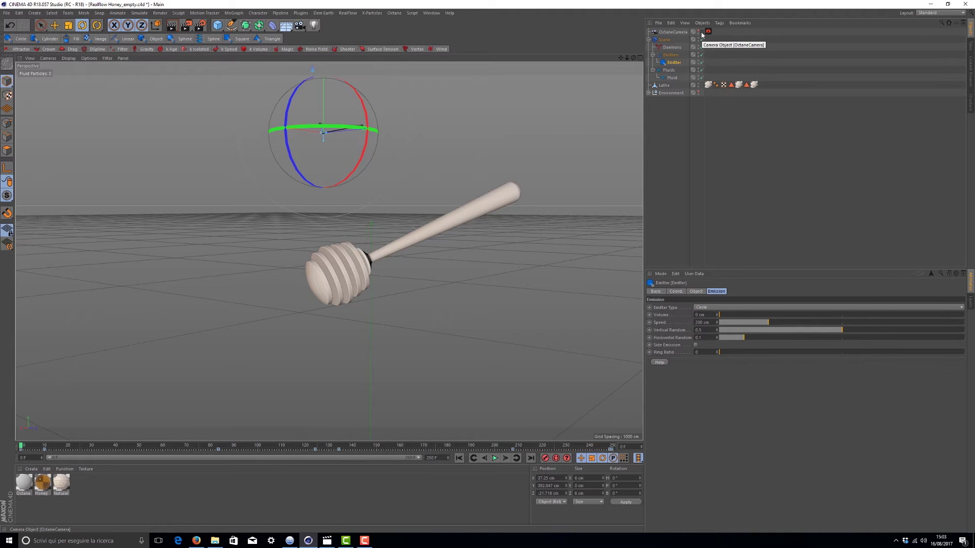
# - Preview the fluid emission through OctaneCamera, stop playback and return to the first frame
pyautogui.click(701, 32)
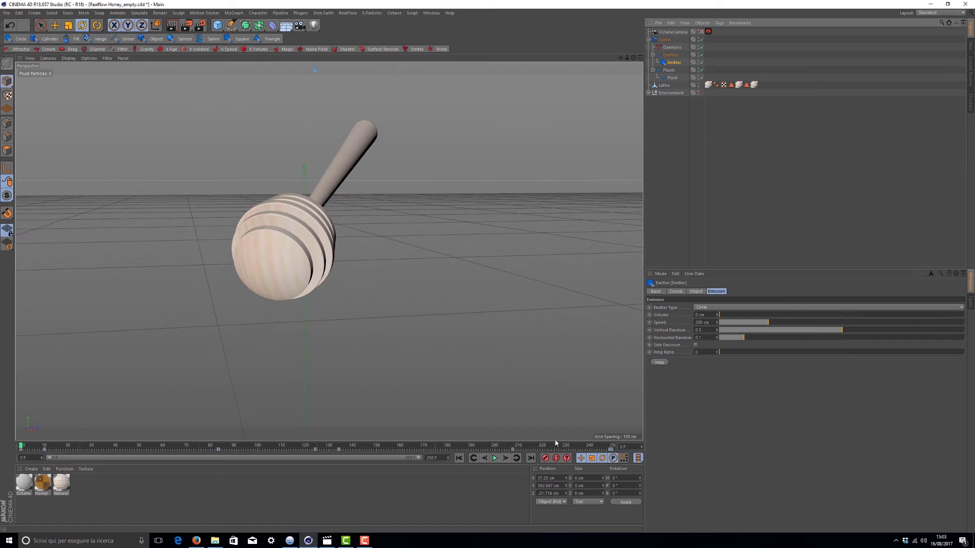
pyautogui.click(495, 458)
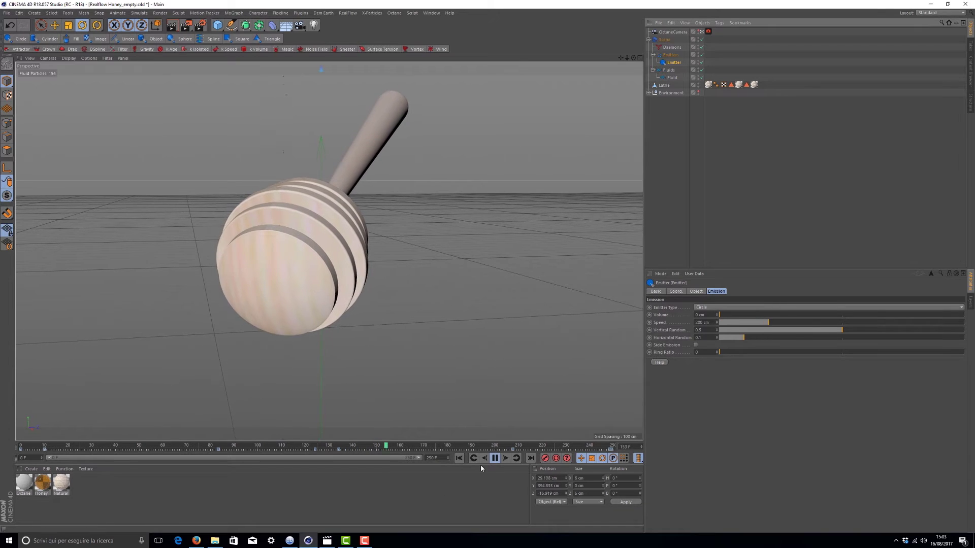
pyautogui.click(495, 458)
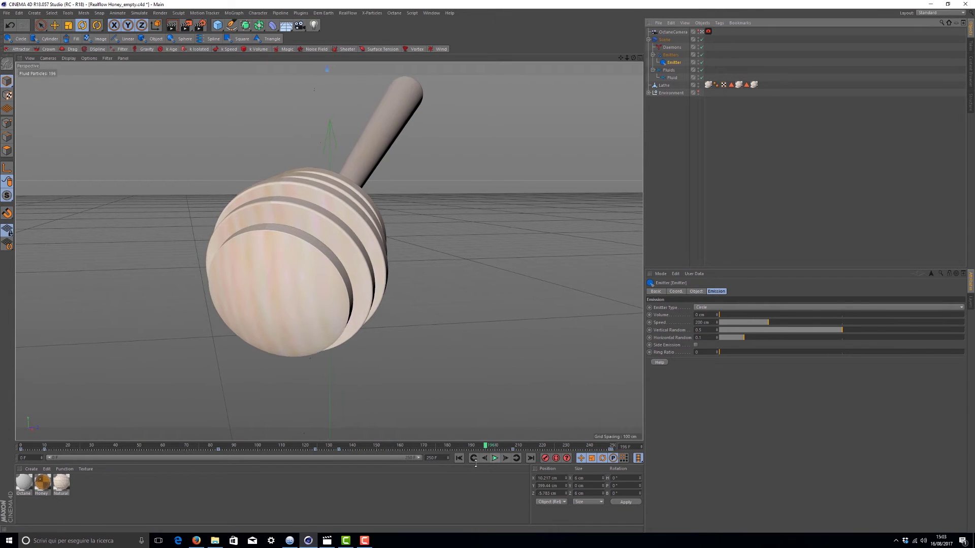
pyautogui.click(459, 459)
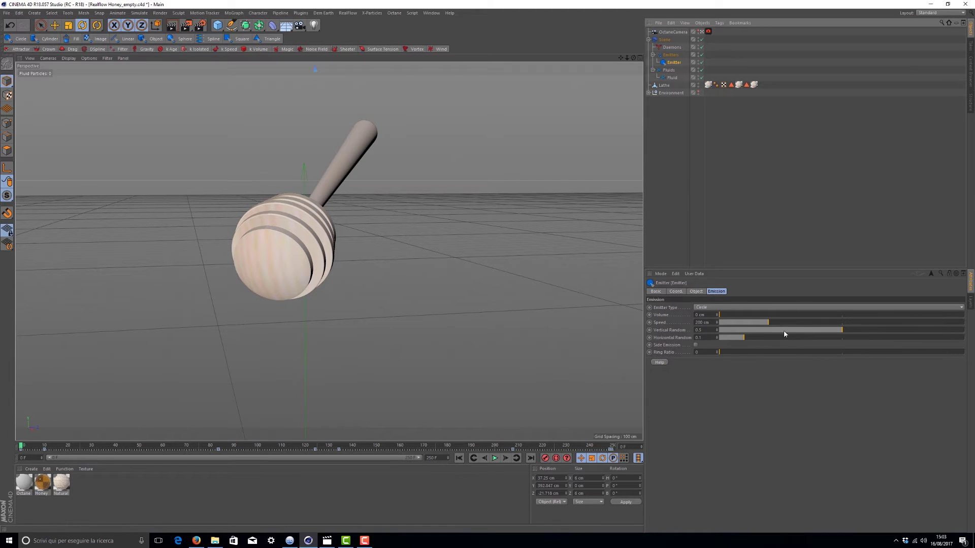
# - Set the Emitter's Vertical Random to 0.3 and the Fluid's Resolution to 2000, previewing the resulting emission
pyautogui.moveTo(809, 333)
pyautogui.mouseDown()
pyautogui.moveTo(824, 330)
pyautogui.moveTo(795, 333)
pyautogui.mouseUp()
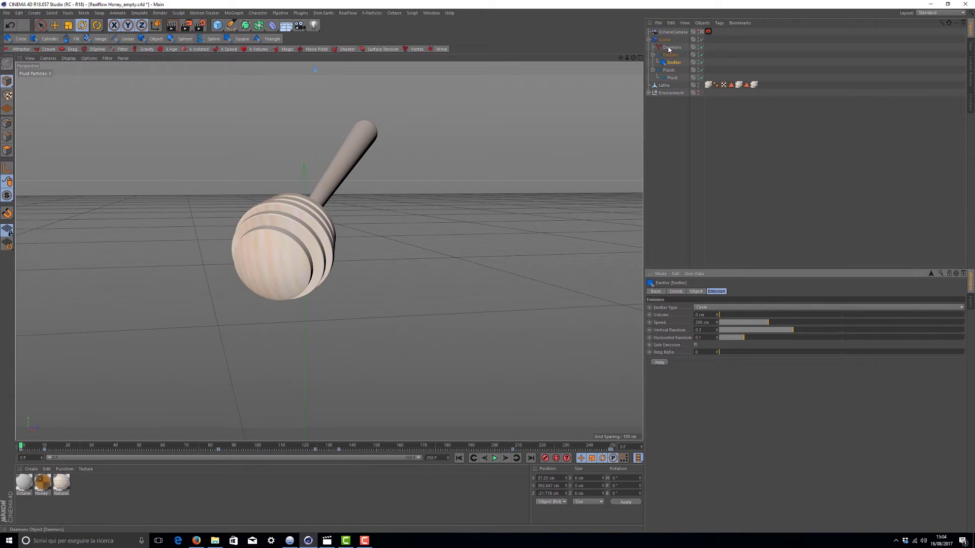
pyautogui.click(672, 79)
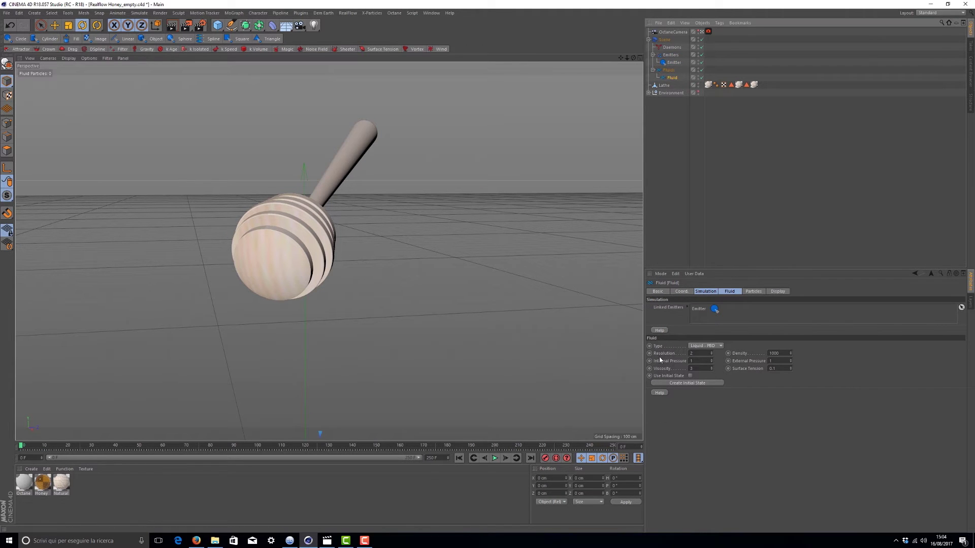
pyautogui.doubleClick(705, 353)
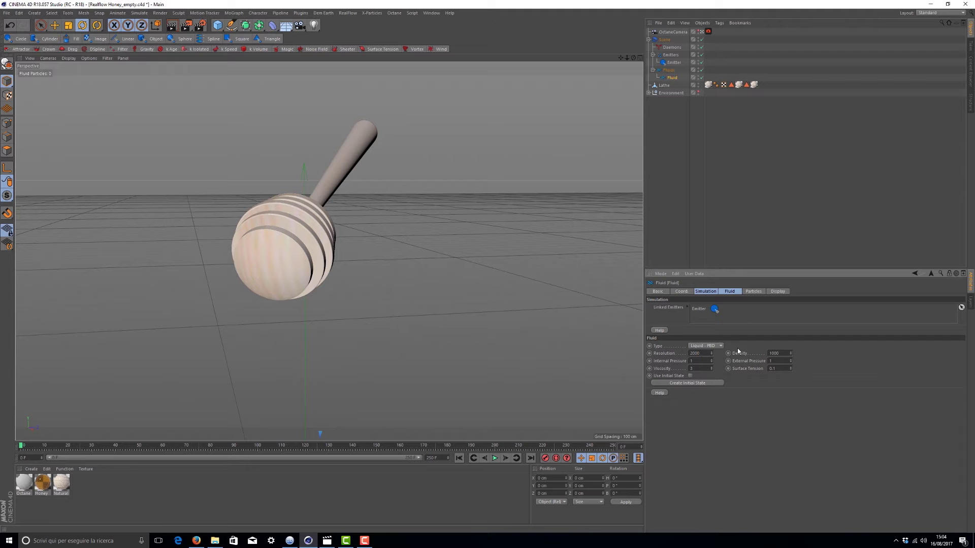
pyautogui.click(494, 459)
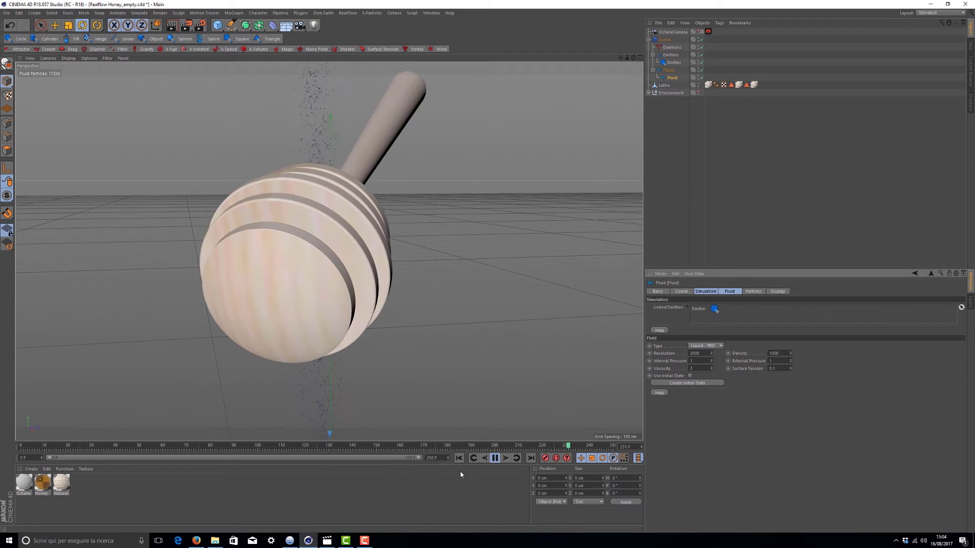
pyautogui.click(496, 459)
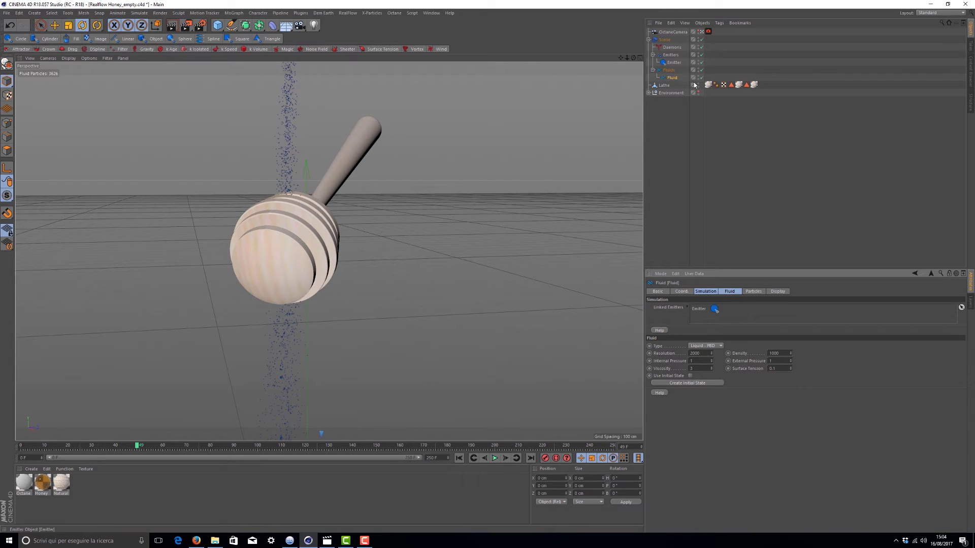
# - Add a RealFlow Collider tag to the Lathe honey dipper
pyautogui.click(662, 85)
pyautogui.rightClick(660, 87)
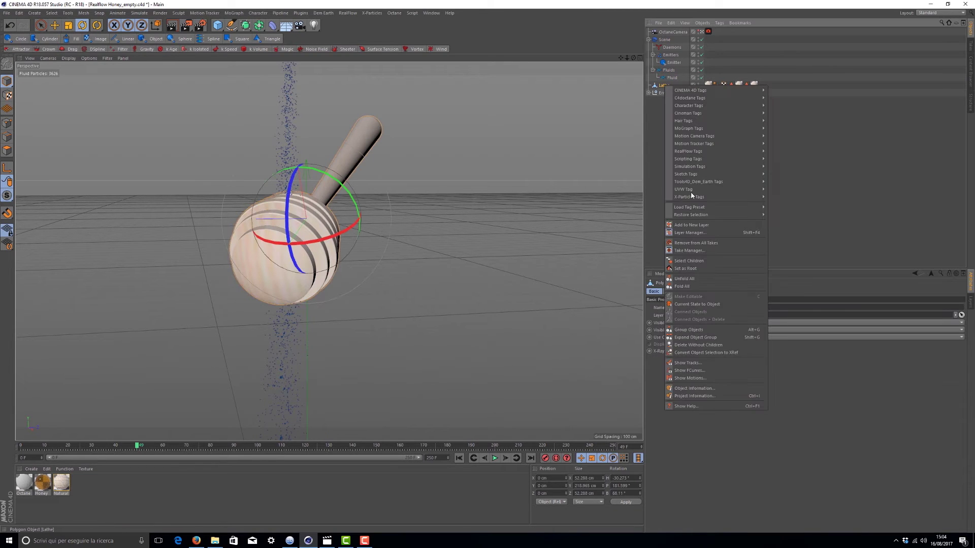
pyautogui.moveTo(747, 152)
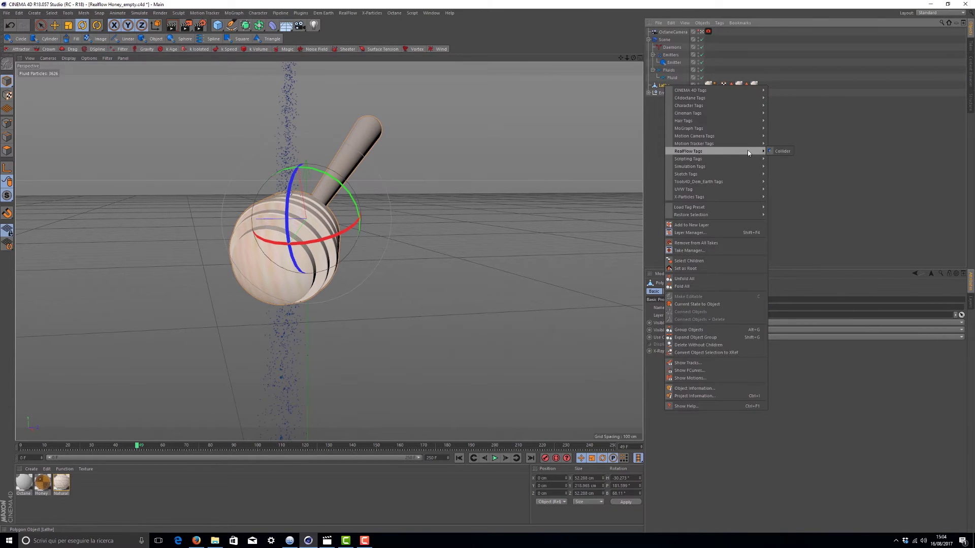
pyautogui.click(782, 150)
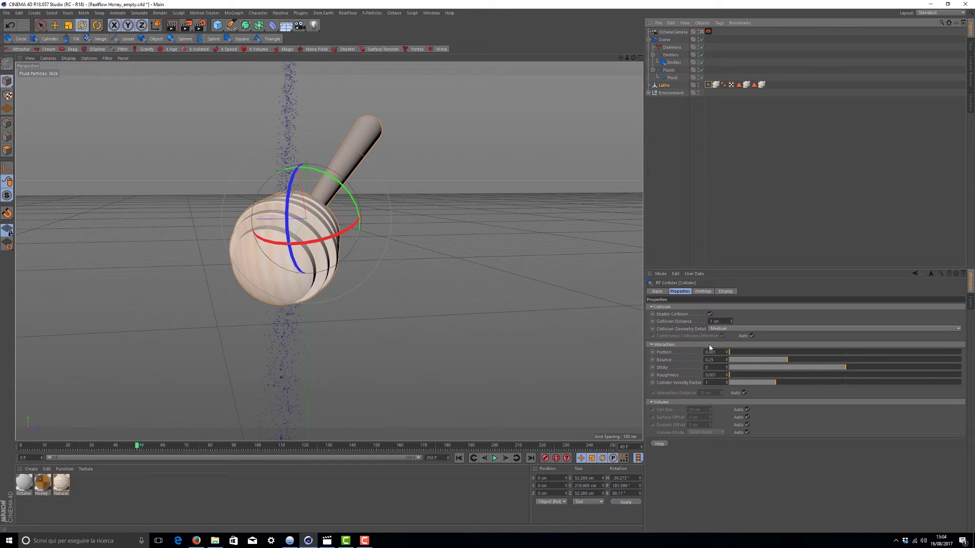
# - Set the dipper collider's Friction to 0.85, Bounce to 0.09, Sticky to 7.6 and Roughness to 0.09
pyautogui.moveTo(741, 353); pyautogui.dragTo(819, 352)
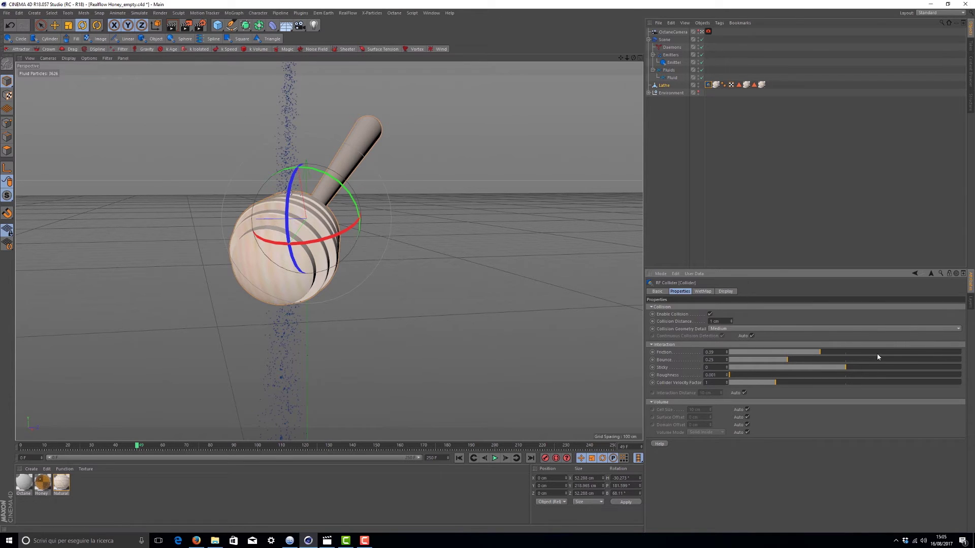
pyautogui.moveTo(878, 355); pyautogui.dragTo(923, 353)
pyautogui.moveTo(743, 361); pyautogui.dragTo(752, 362)
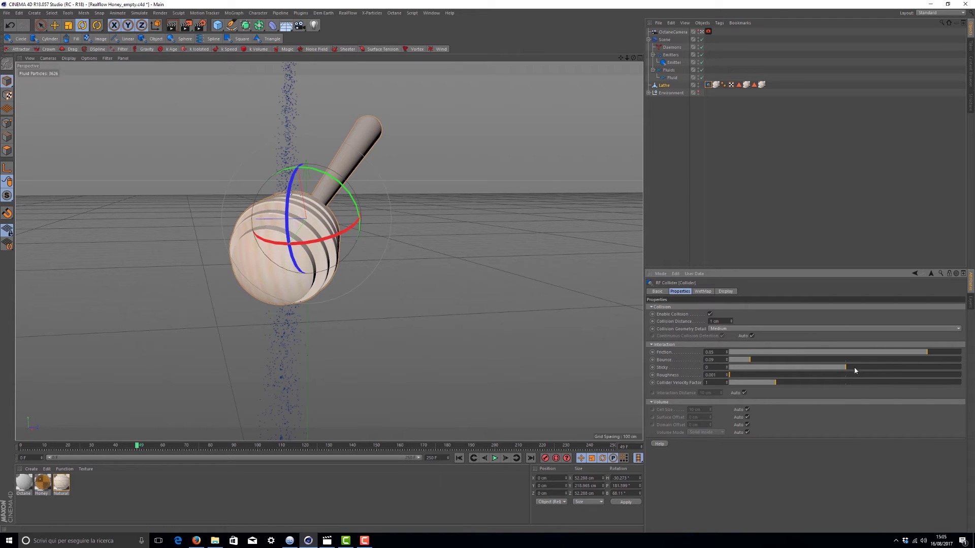
pyautogui.moveTo(884, 369); pyautogui.dragTo(861, 368)
pyautogui.moveTo(727, 367); pyautogui.dragTo(729, 371)
pyautogui.moveTo(730, 376); pyautogui.dragTo(749, 377)
pyautogui.moveTo(770, 386); pyautogui.dragTo(781, 383)
pyautogui.rightClick(671, 383)
pyautogui.click(693, 440)
# - Run the simulation from the first frame to about frame 55 to test the collision with the dipper
pyautogui.click(459, 458)
pyautogui.click(494, 459)
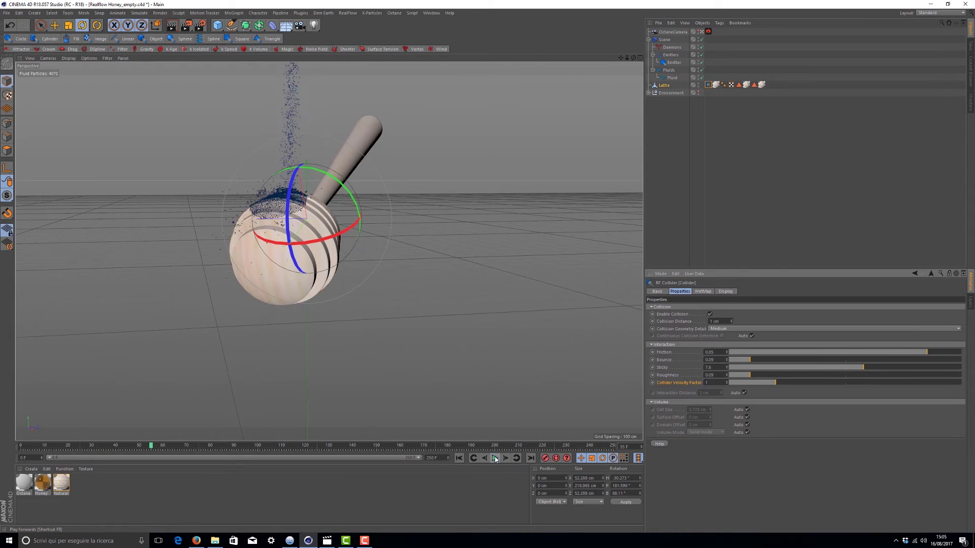
pyautogui.click(495, 459)
# - Leave the OctaneCamera view and examine from several angles how the fluid particles land on the dipper's grooves
pyautogui.scroll(3, 273, 169)
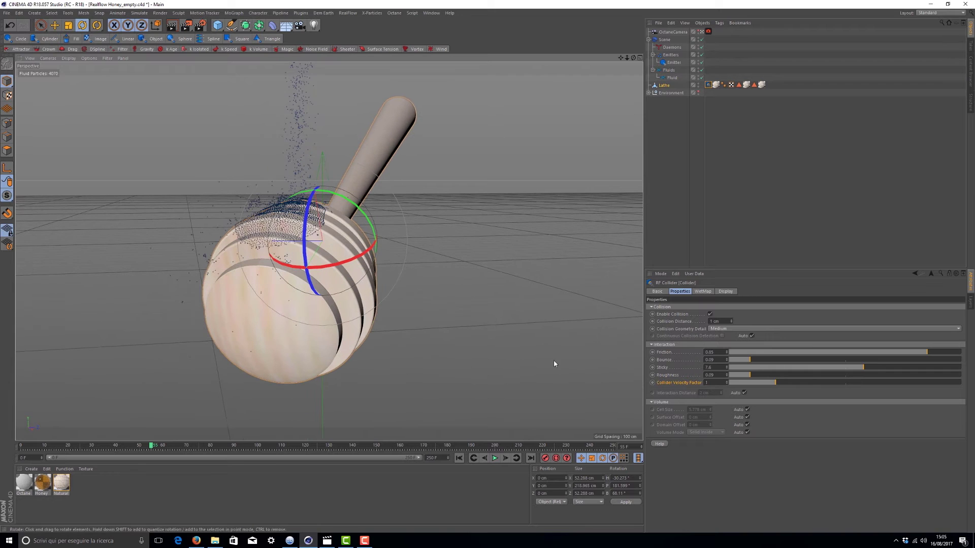
pyautogui.click(708, 32)
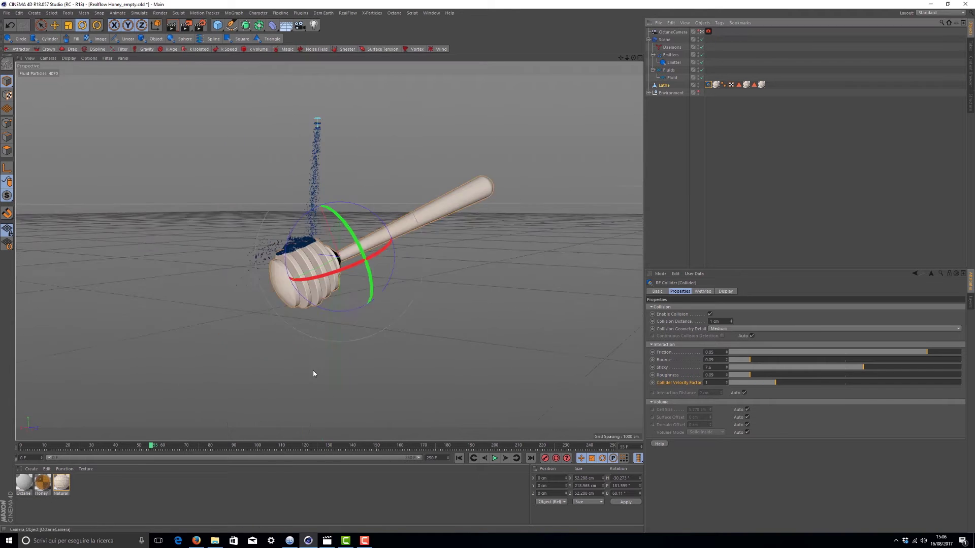
pyautogui.scroll(10, 367, 230)
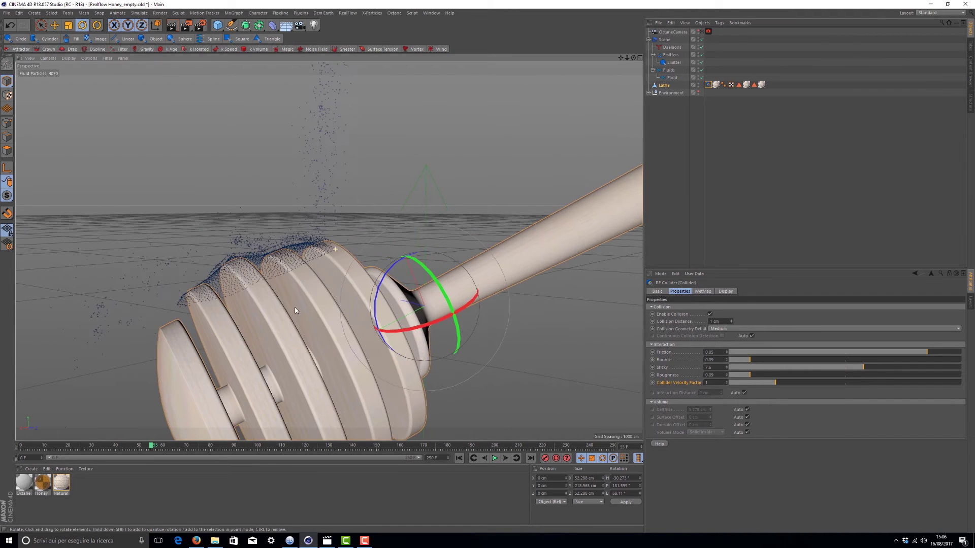
pyautogui.keyDown('alt'); pyautogui.moveTo(295, 310); pyautogui.dragTo(266, 268); pyautogui.keyUp('alt')
pyautogui.keyDown('alt'); pyautogui.moveTo(386, 358); pyautogui.dragTo(223, 262); pyautogui.keyUp('alt')
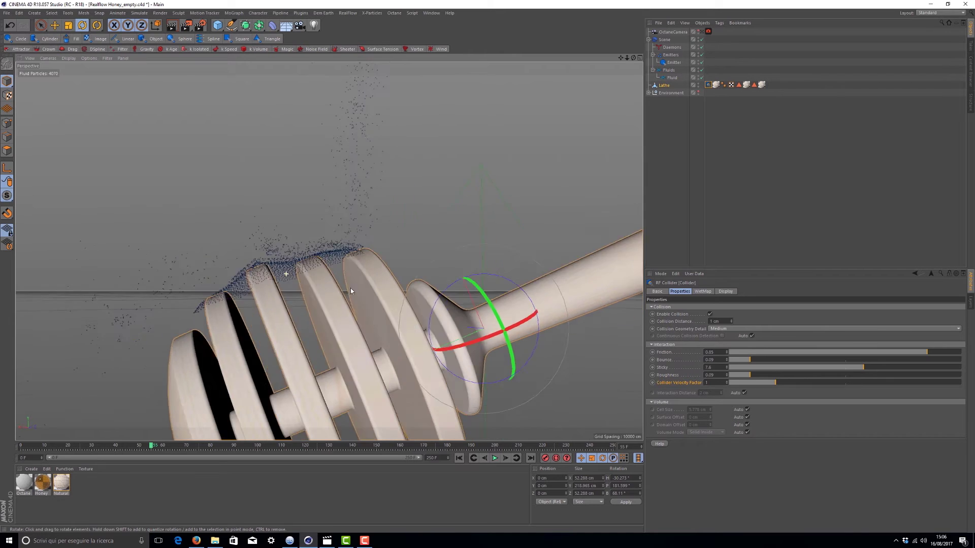
pyautogui.keyDown('alt'); pyautogui.moveTo(350, 288); pyautogui.dragTo(255, 285); pyautogui.keyUp('alt')
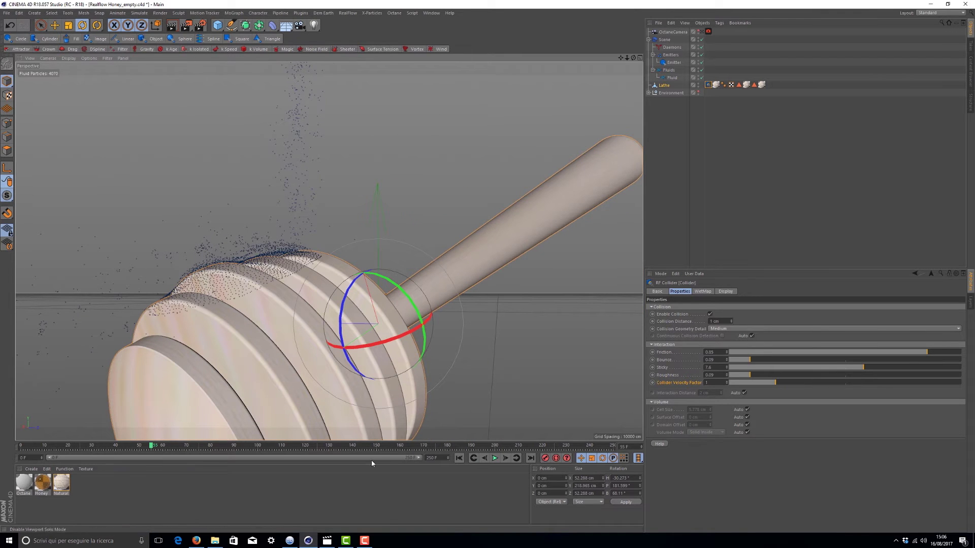
pyautogui.keyDown('alt'); pyautogui.moveTo(304, 347); pyautogui.dragTo(168, 321); pyautogui.keyUp('alt')
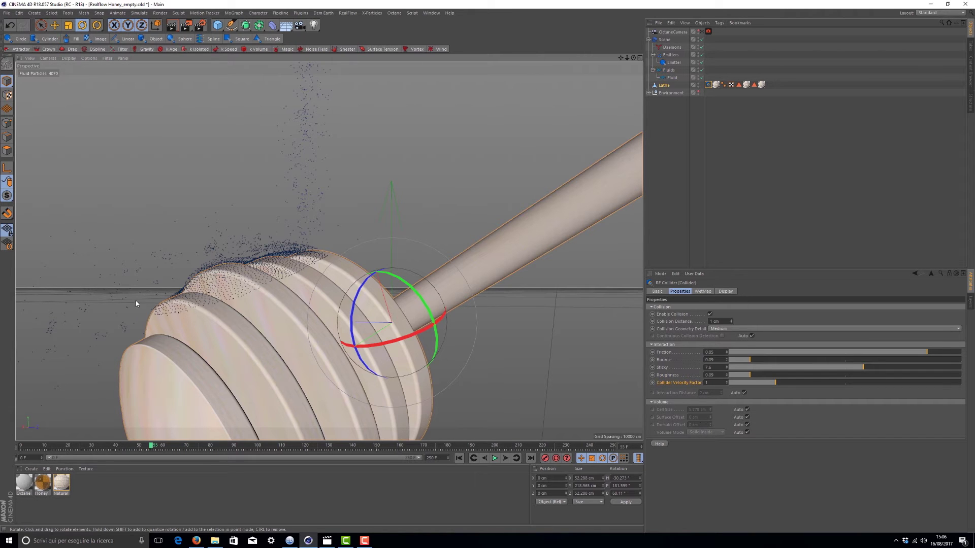
pyautogui.scroll(-3, 243, 363)
pyautogui.keyDown('alt'); pyautogui.moveTo(242, 362); pyautogui.dragTo(186, 360); pyautogui.keyUp('alt')
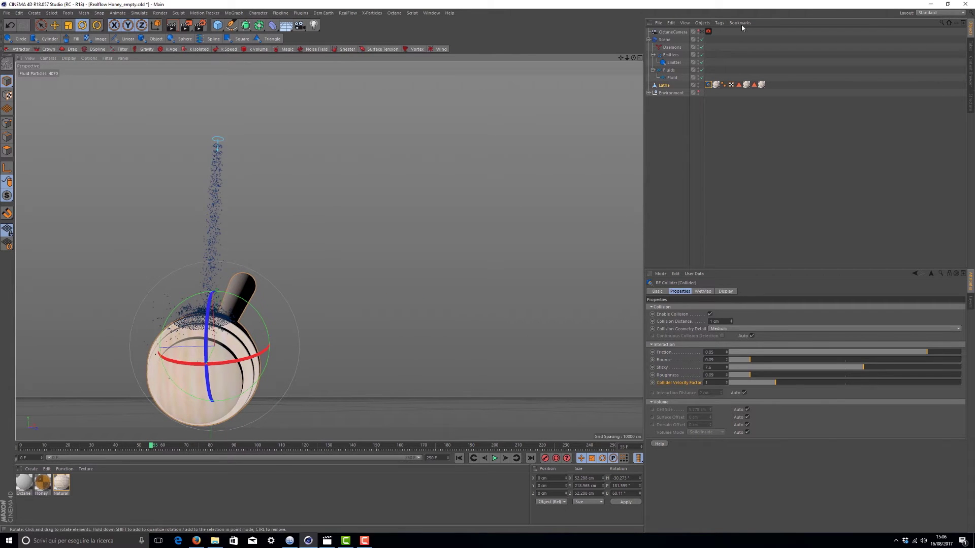
pyautogui.keyDown('alt'); pyautogui.moveTo(373, 330); pyautogui.dragTo(315, 254); pyautogui.keyUp('alt')
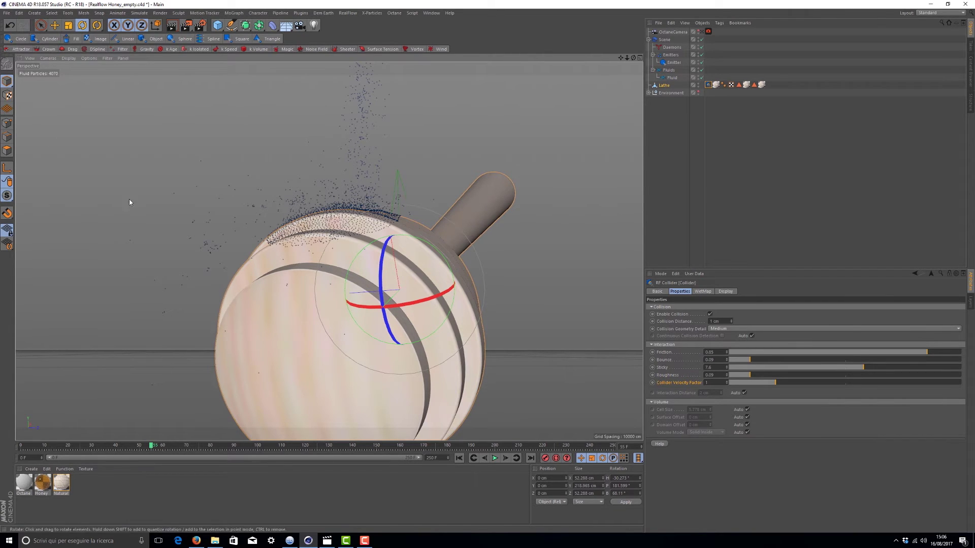
# - Add a Gravity daemon to the RealFlow scene and rerun the simulation from the first frame
pyautogui.click(147, 49)
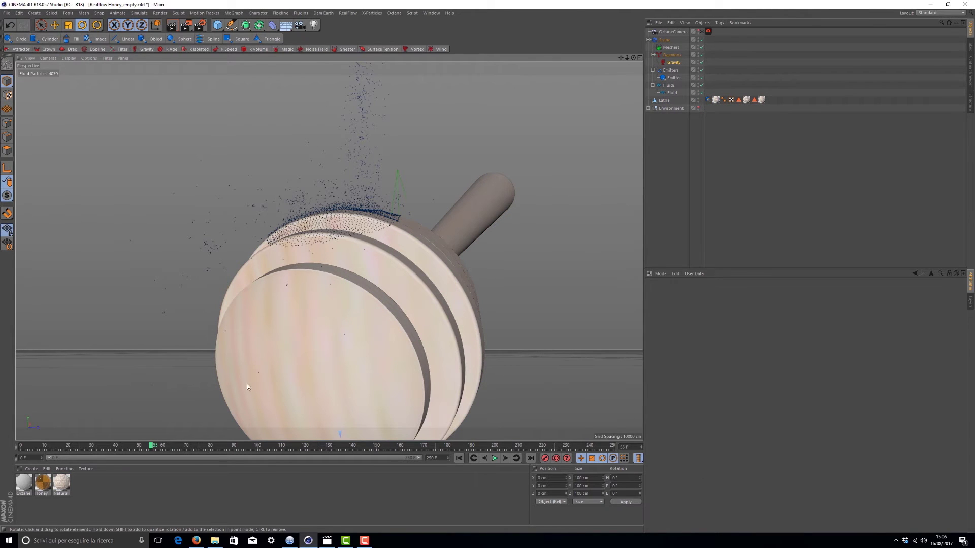
pyautogui.click(459, 457)
pyautogui.click(495, 458)
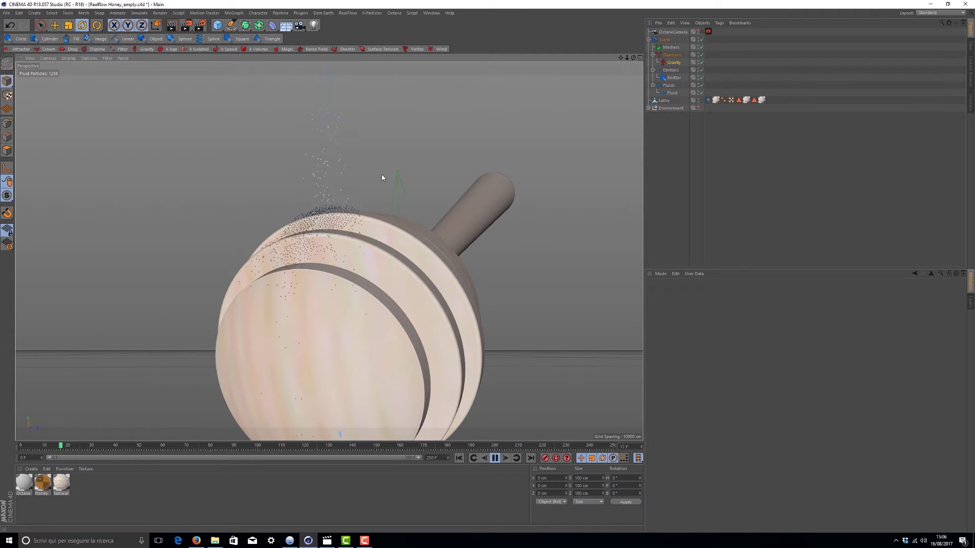
# - Stop the simulation at about frame 70 and examine the falling particle stream and the dipper from several angles
pyautogui.click(494, 459)
pyautogui.keyDown('alt'); pyautogui.moveTo(391, 314); pyautogui.dragTo(546, 357); pyautogui.keyUp('alt')
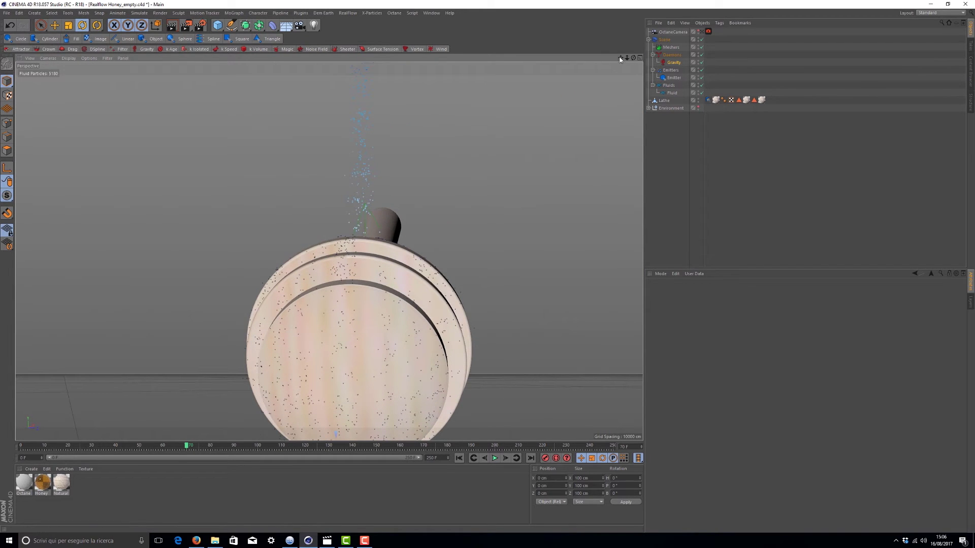
pyautogui.keyDown('alt'); pyautogui.moveTo(481, 213); pyautogui.dragTo(394, 136); pyautogui.keyUp('alt')
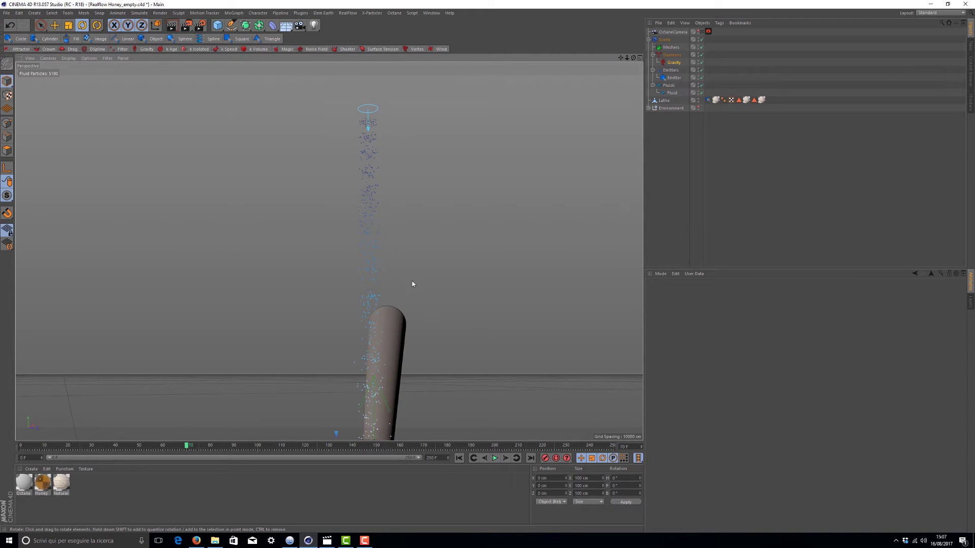
pyautogui.keyDown('alt'); pyautogui.moveTo(412, 284); pyautogui.dragTo(497, 208); pyautogui.keyUp('alt')
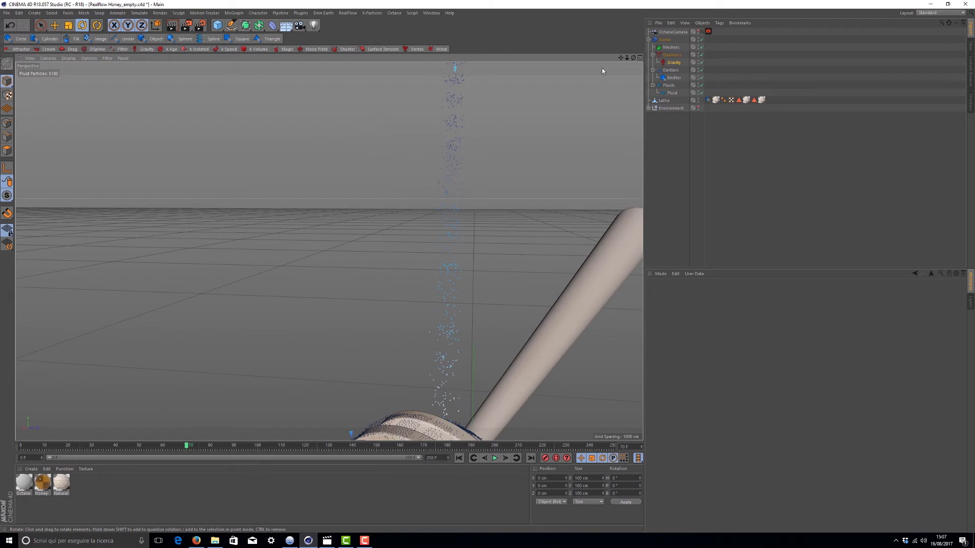
pyautogui.keyDown('alt'); pyautogui.moveTo(601, 71); pyautogui.dragTo(583, 181); pyautogui.keyUp('alt')
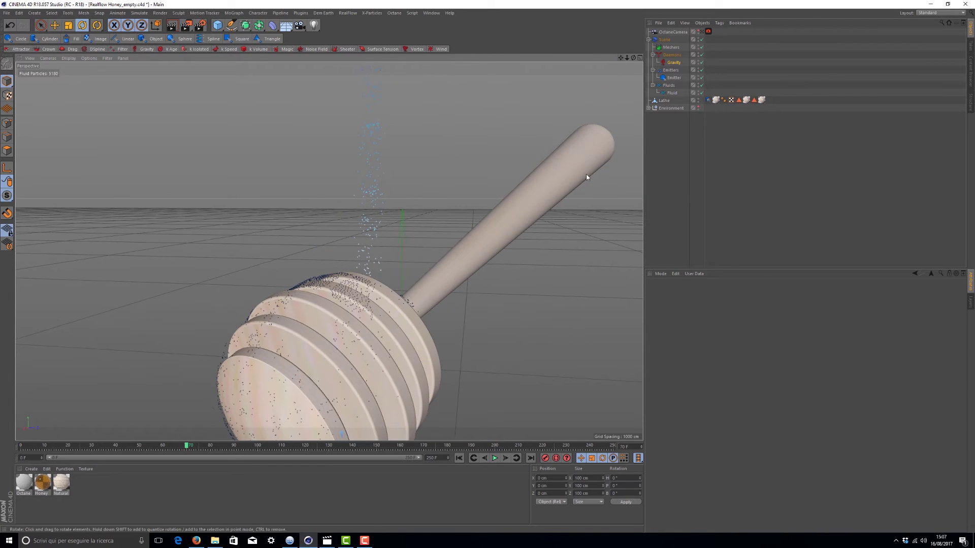
# - Change the Fluid object's type to Liquid - SPH
pyautogui.click(672, 93)
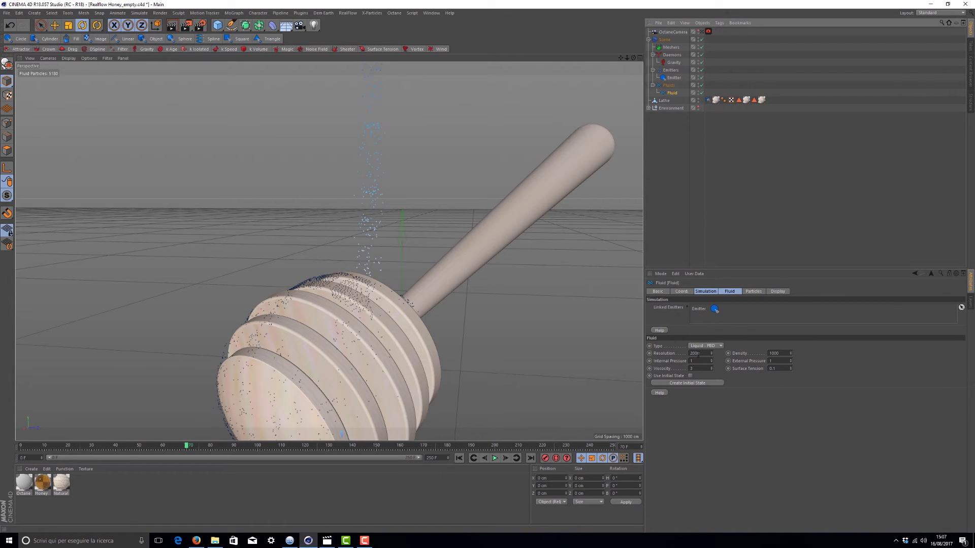
pyautogui.keyDown('alt'); pyautogui.moveTo(370, 351); pyautogui.dragTo(403, 349); pyautogui.keyUp('alt')
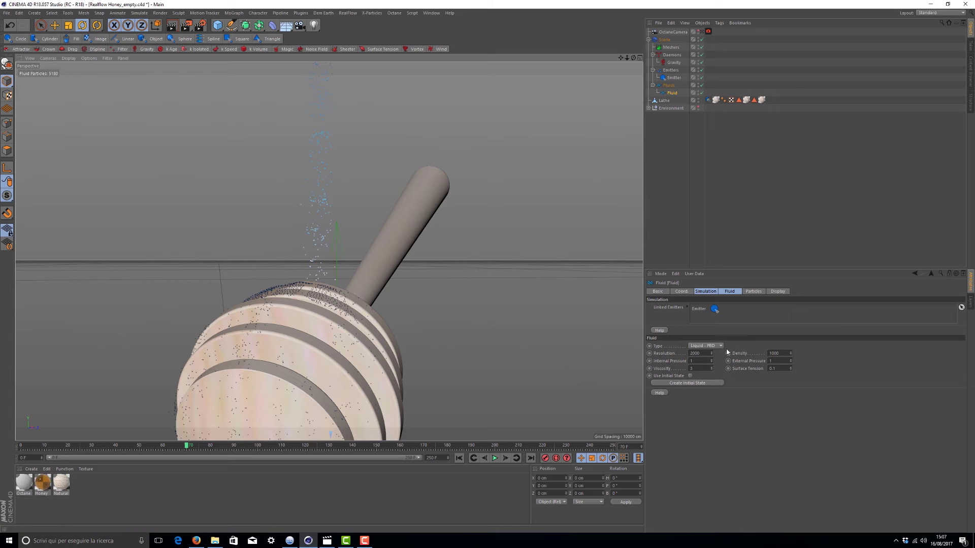
pyautogui.click(719, 345)
pyautogui.click(714, 364)
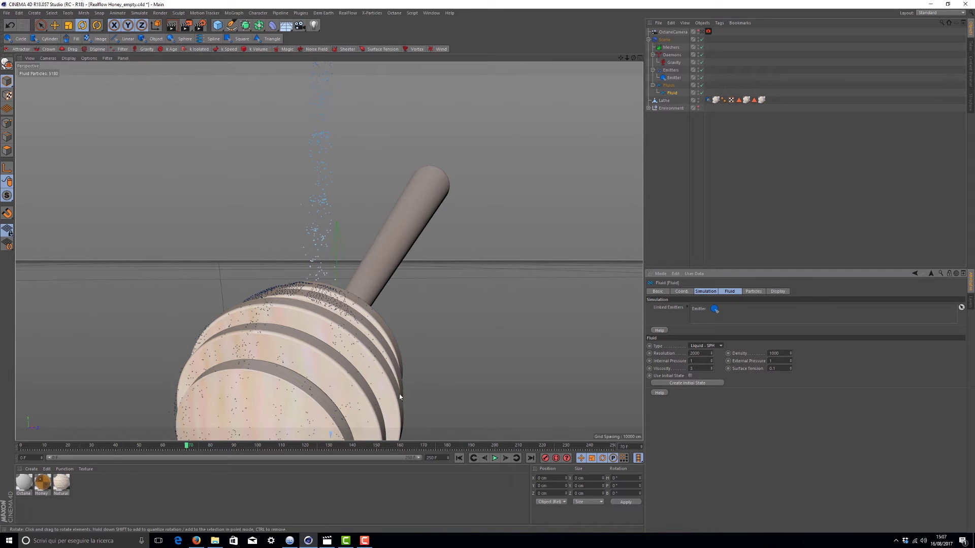
# - Run the simulation from the first frame to about frame 23 and examine the particles on the dipper's grooves
pyautogui.click(458, 457)
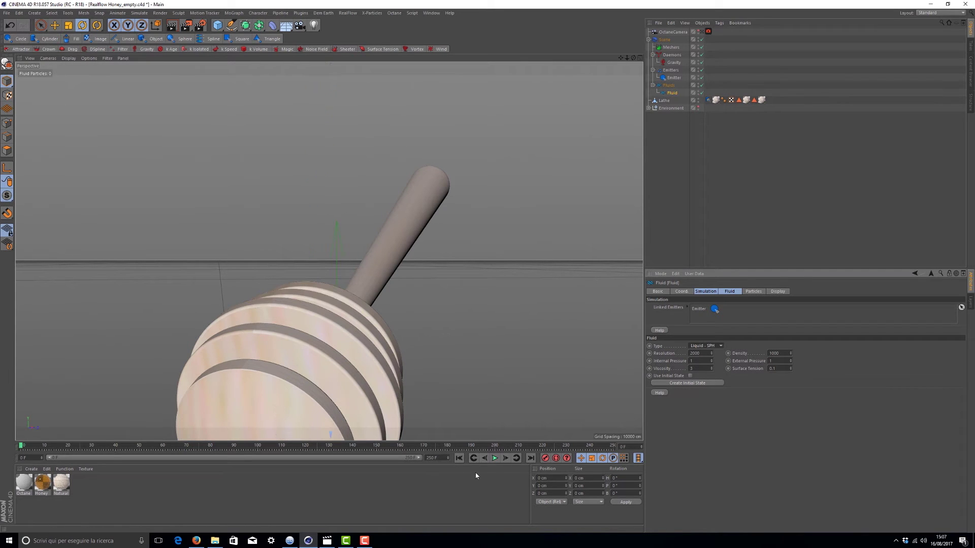
pyautogui.click(493, 458)
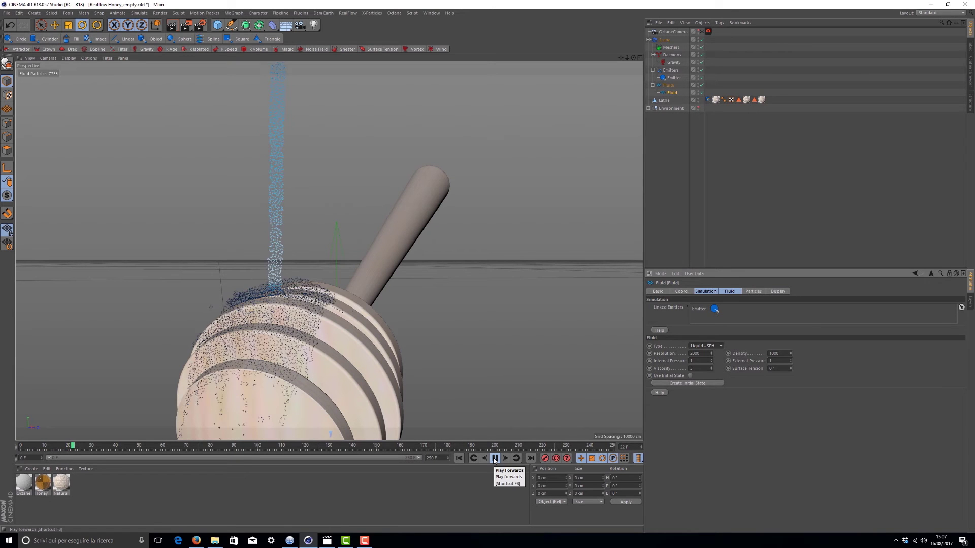
pyautogui.click(493, 459)
pyautogui.keyDown('alt'); pyautogui.moveTo(619, 62); pyautogui.dragTo(198, 283); pyautogui.keyUp('alt')
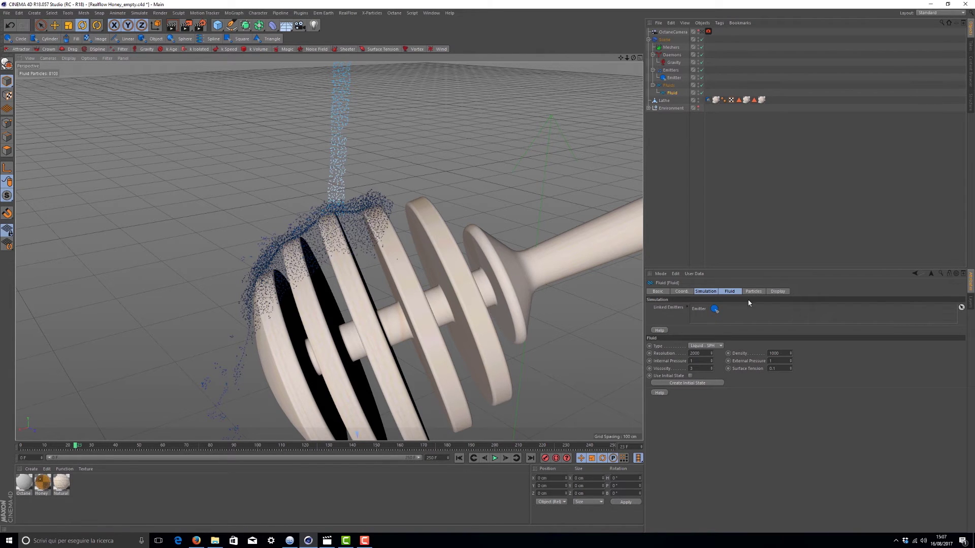
# - Set the Fluid's Resolution to 4000, Density to 10000 and Viscosity to 20
pyautogui.click(730, 292)
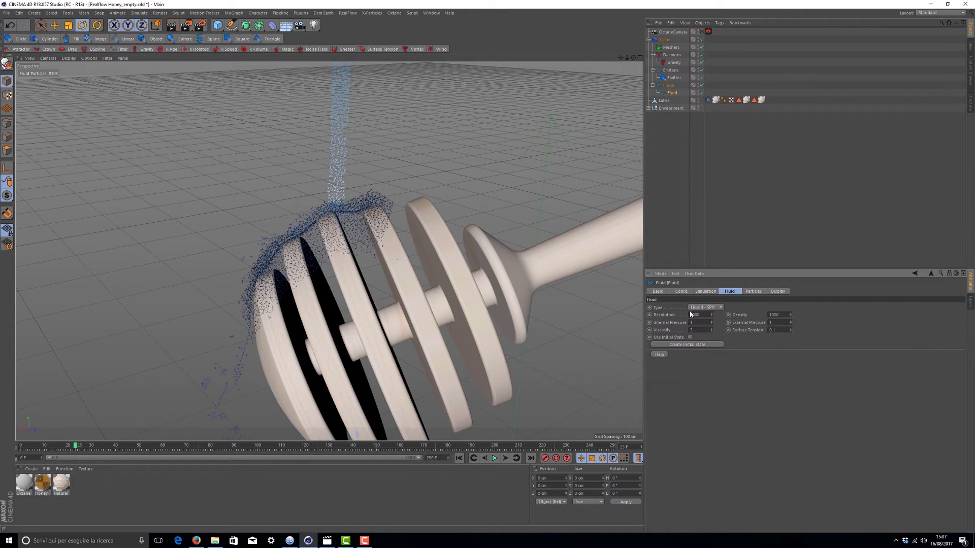
pyautogui.moveTo(695, 315); pyautogui.dragTo(681, 319)
pyautogui.click(780, 315)
pyautogui.moveTo(635, 57); pyautogui.dragTo(737, 63)
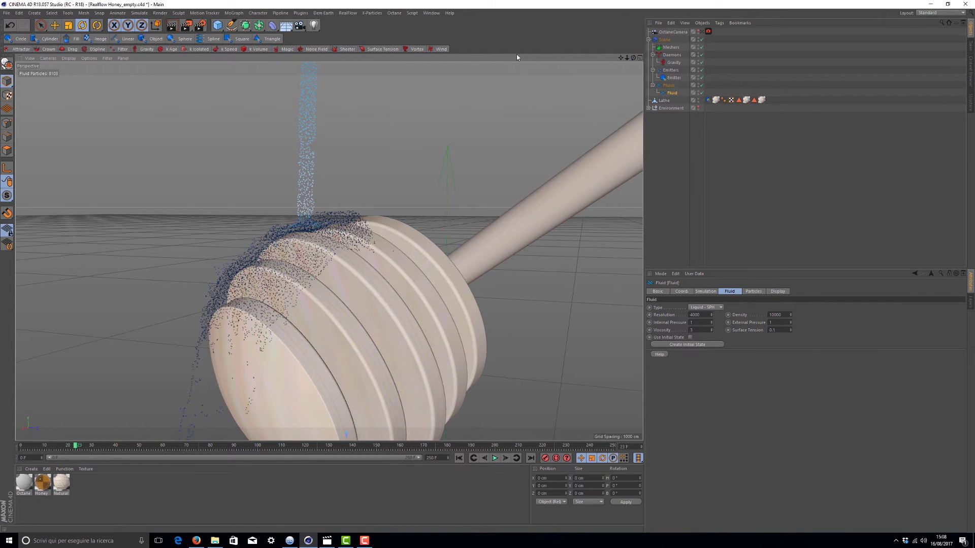
pyautogui.moveTo(633, 58); pyautogui.dragTo(664, 59)
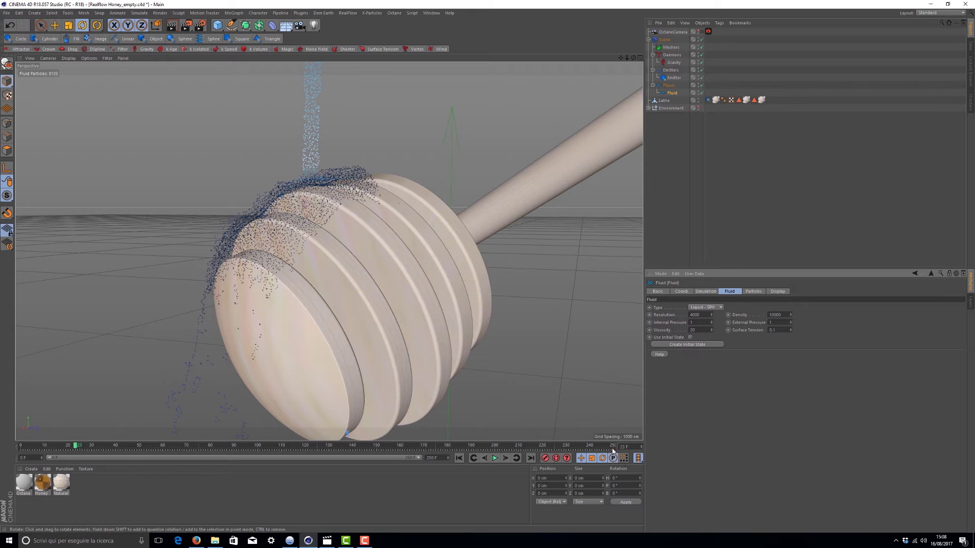
# - Rerun the simulation from the first frame to about frame 20 and examine the thicker stream on the dipper from farther away
pyautogui.click(459, 458)
pyautogui.click(494, 458)
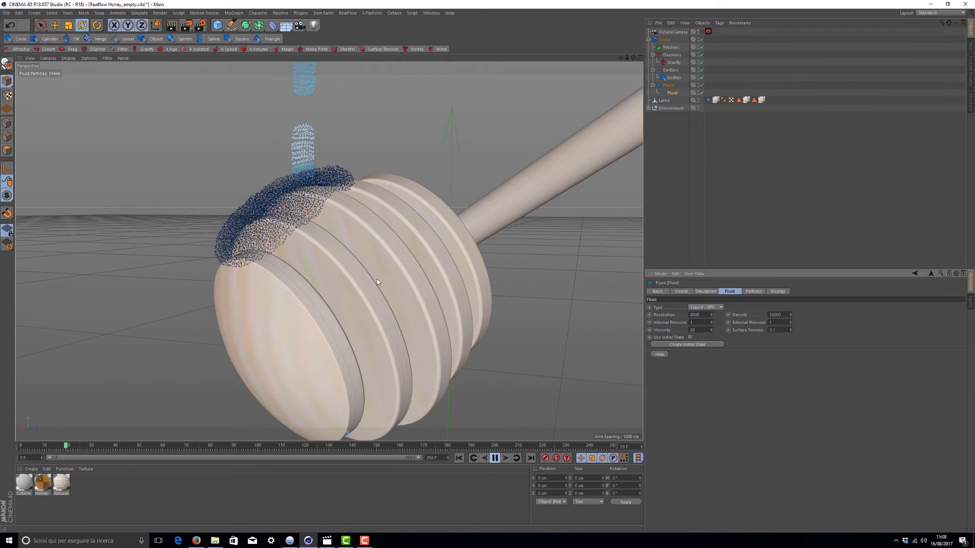
pyautogui.press('F8')
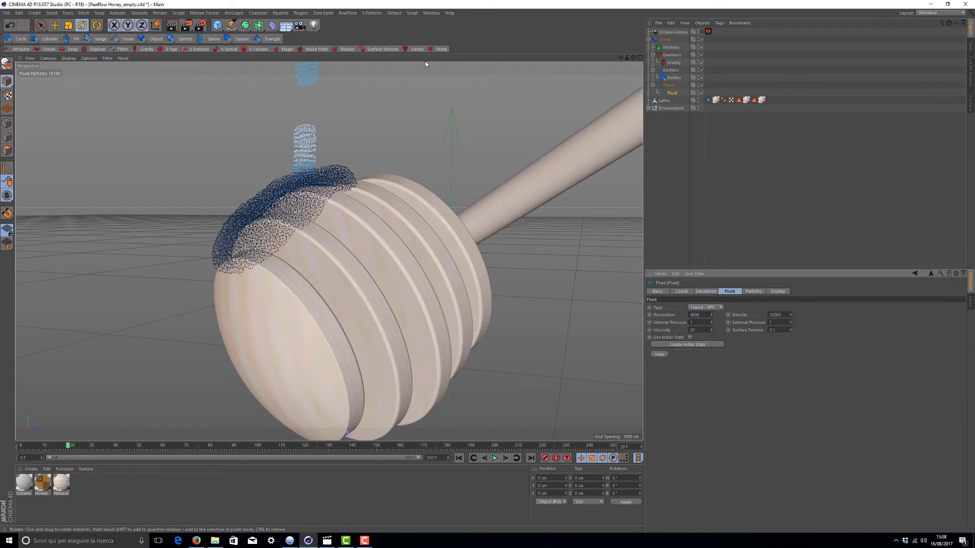
pyautogui.click(701, 31)
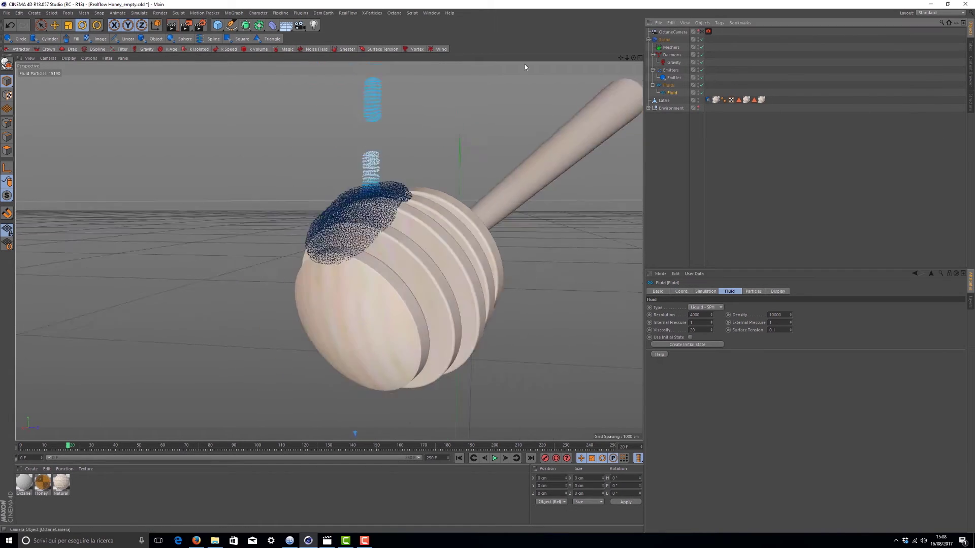
pyautogui.keyDown('alt'); pyautogui.moveTo(525, 64); pyautogui.dragTo(302, 62); pyautogui.keyUp('alt')
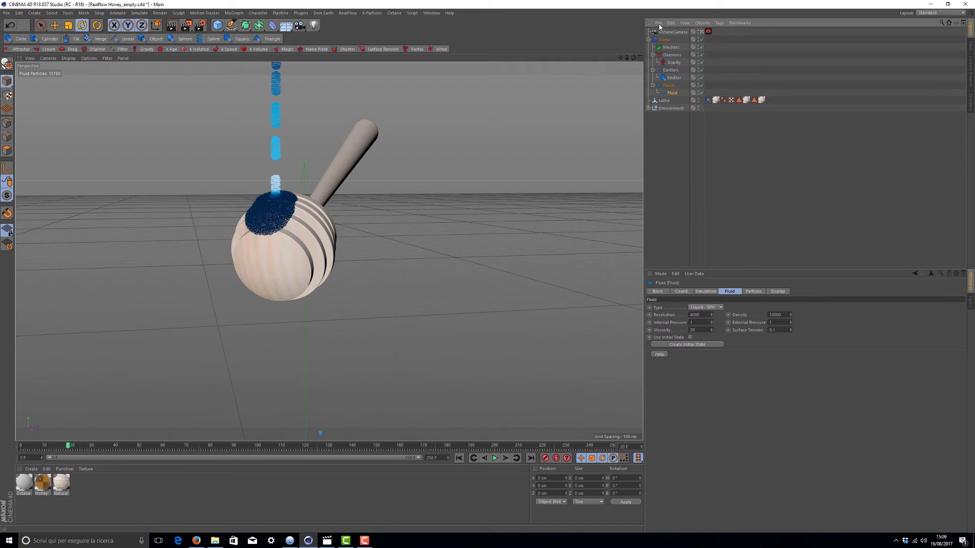
# - Set the emitter's emission Speed to 350 cm and test the simulation from the first frame to about frame 10
pyautogui.click(670, 72)
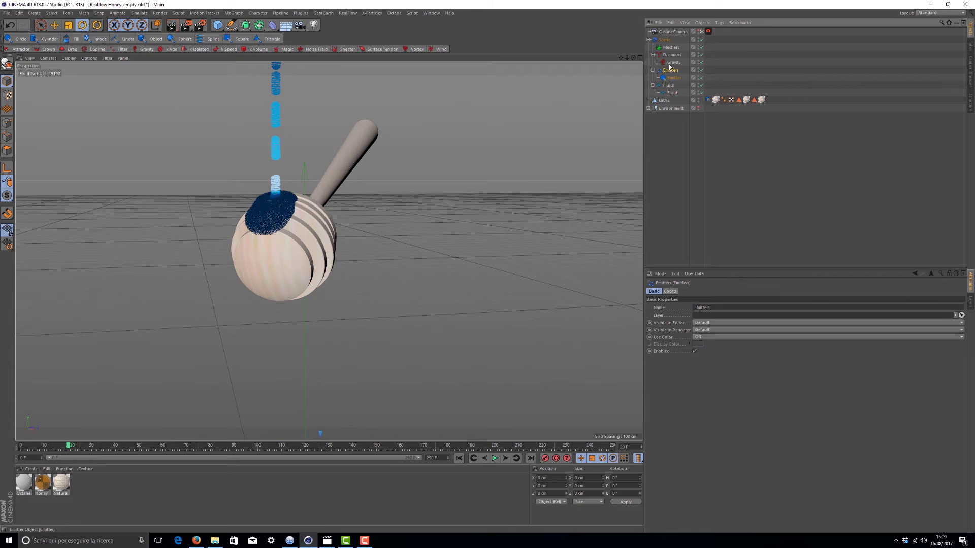
pyautogui.click(671, 78)
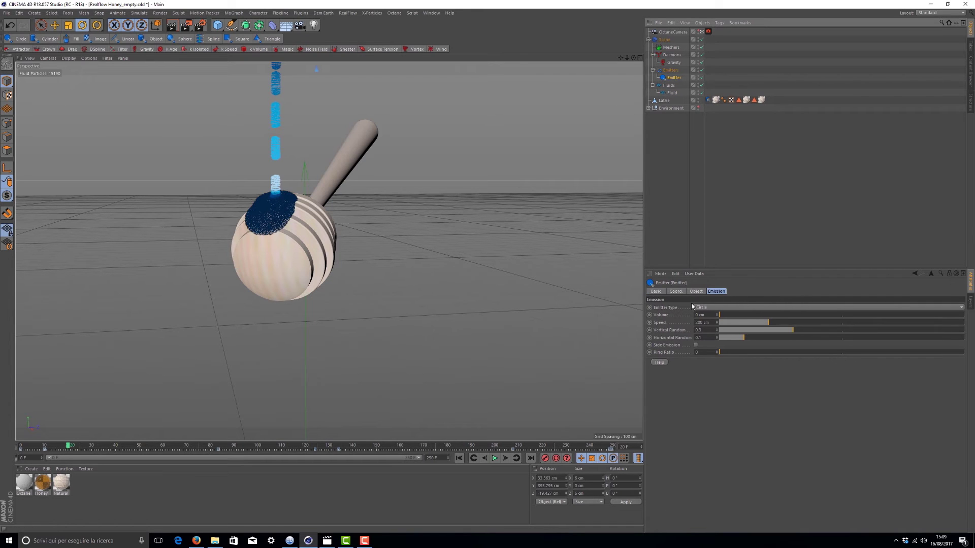
pyautogui.doubleClick(699, 323)
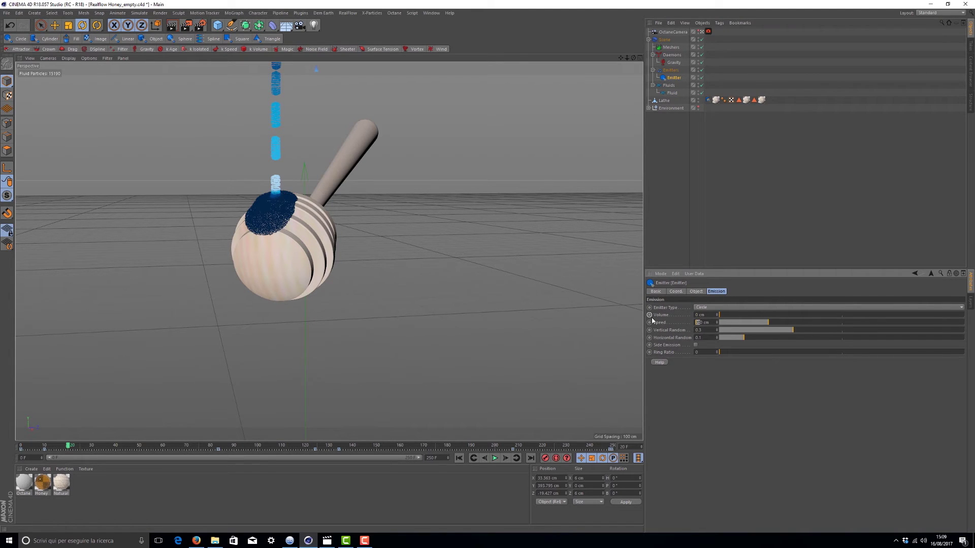
pyautogui.write('350')
pyautogui.press('Return')
pyautogui.click(465, 463)
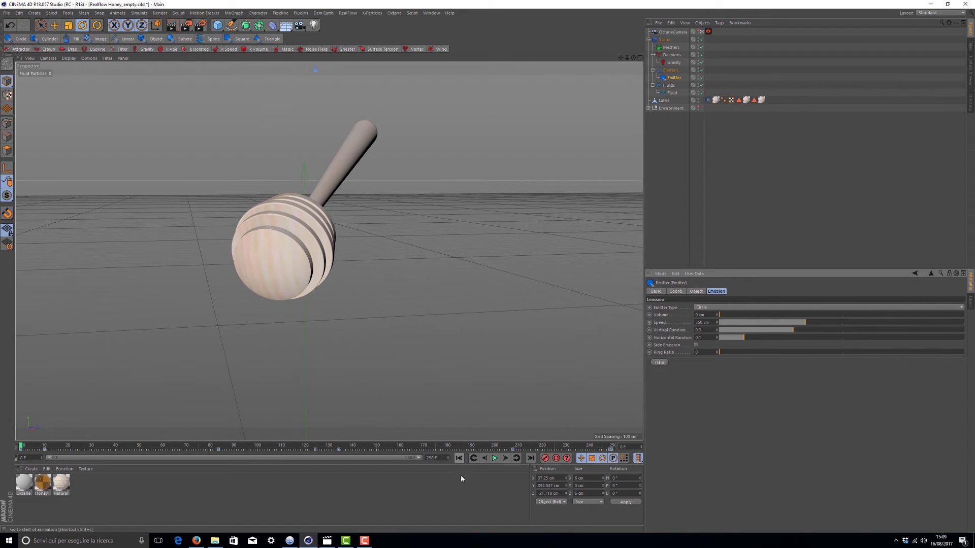
pyautogui.click(493, 463)
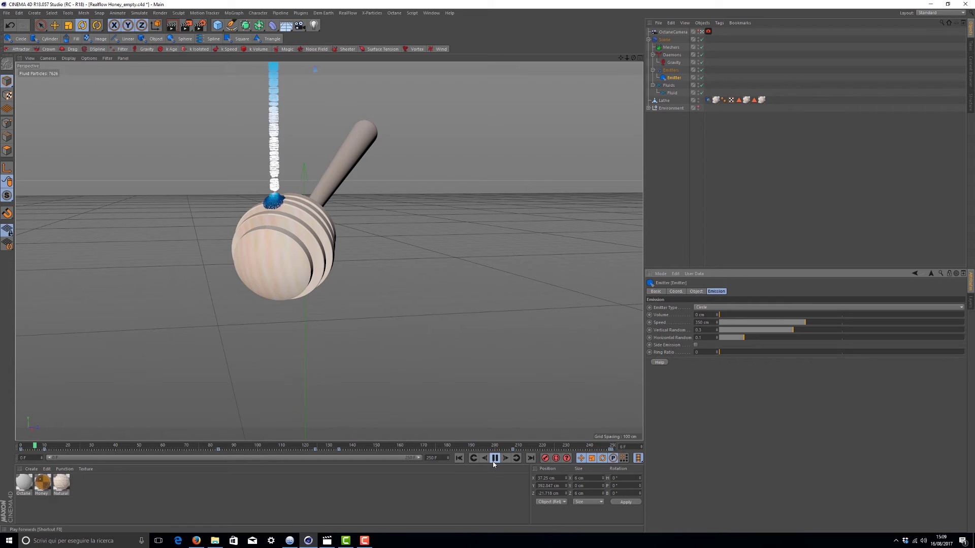
pyautogui.click(495, 459)
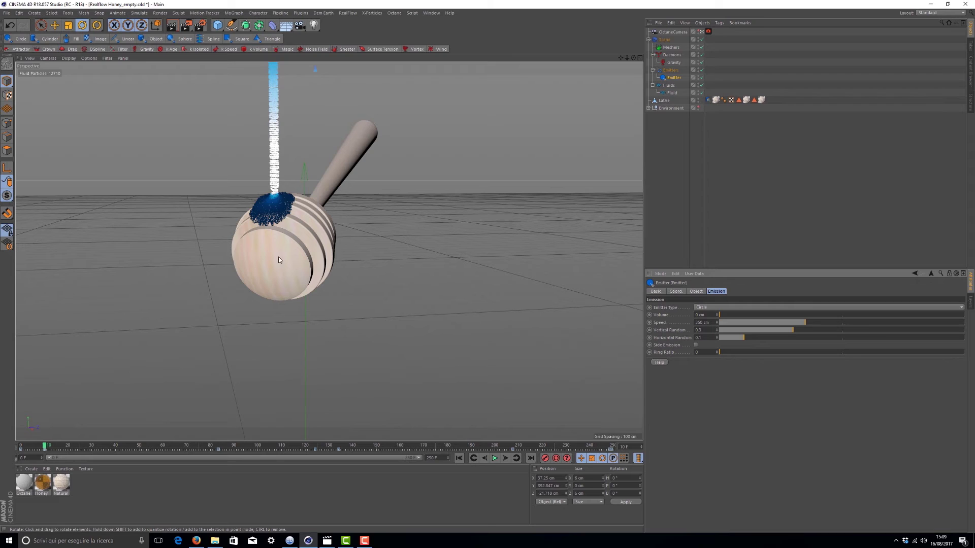
# - Restore the emitter's emission Speed to 200 cm and return the timeline to the first frame
pyautogui.click(699, 322)
pyautogui.write('200')
pyautogui.press('Return')
pyautogui.click(458, 457)
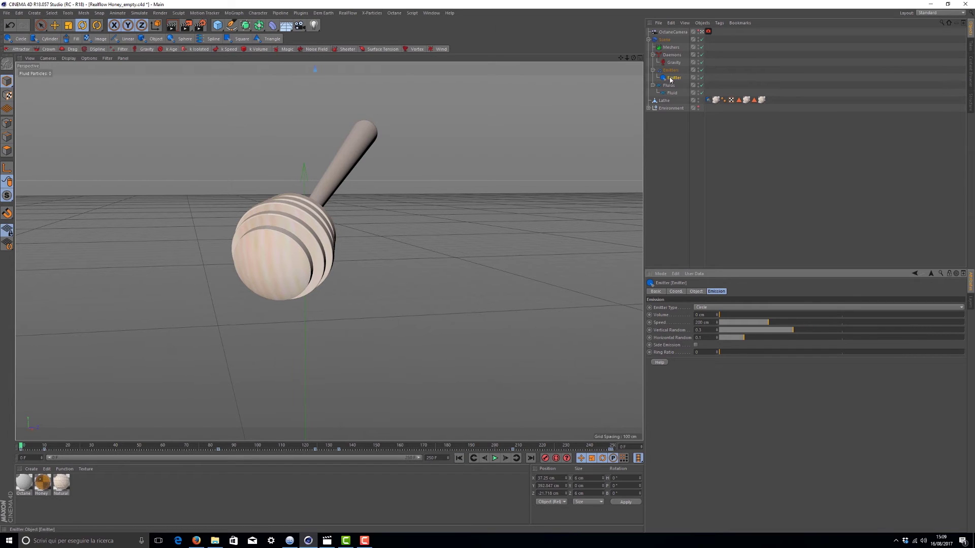
# - Set the RealFlow Scene's Liquid - SPH Solver to MIN Substeps 150 and MAX Substeps 350, and run the simulation
pyautogui.click(664, 39)
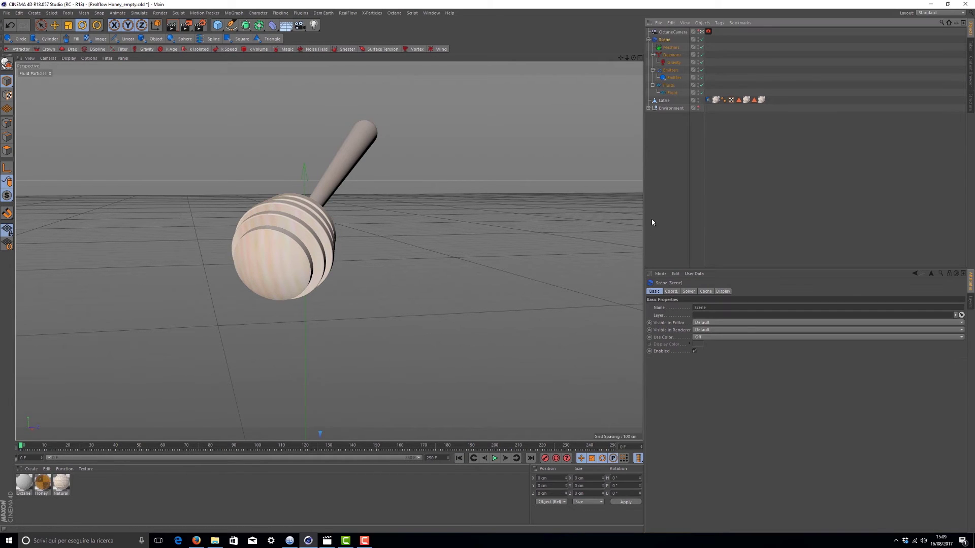
pyautogui.click(689, 292)
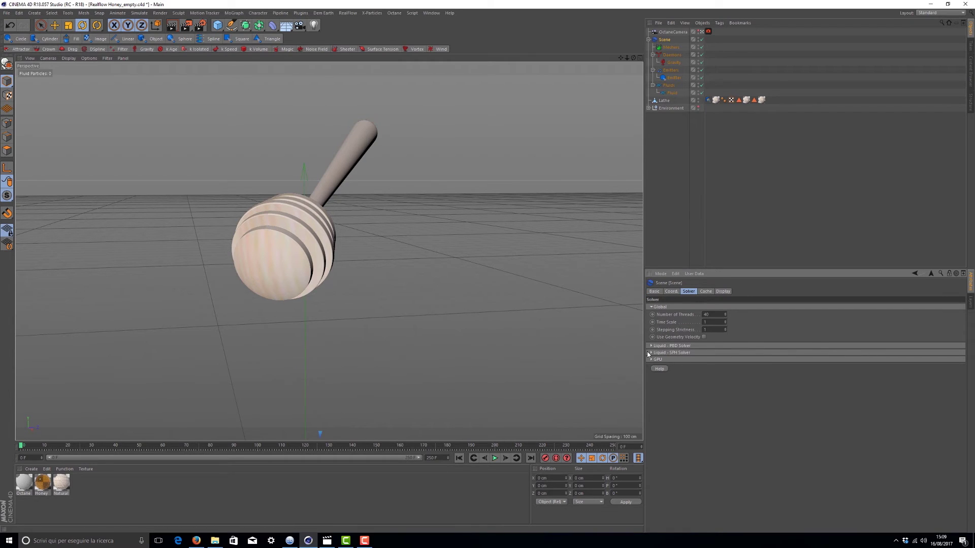
pyautogui.click(690, 353)
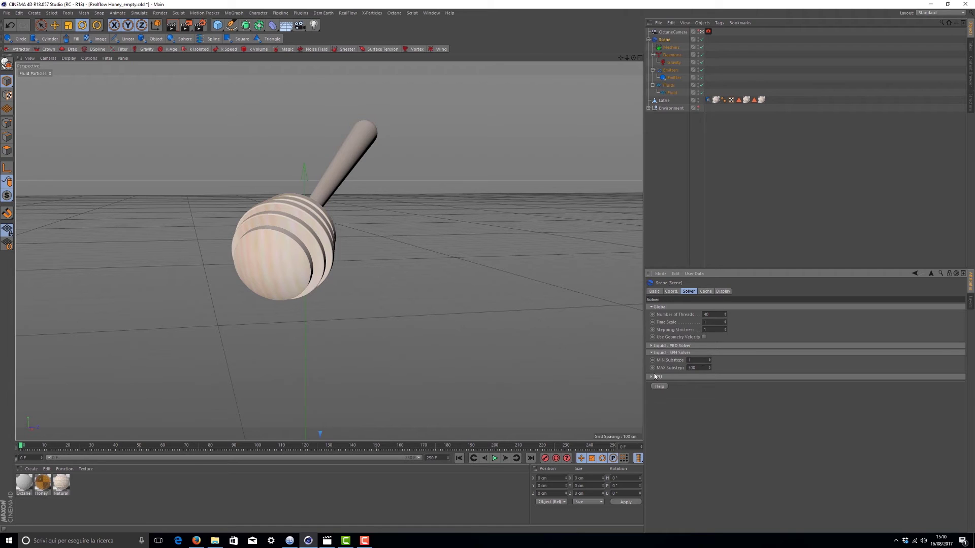
pyautogui.click(656, 359)
pyautogui.write('50')
pyautogui.moveTo(710, 368); pyautogui.dragTo(709, 350)
pyautogui.click(494, 459)
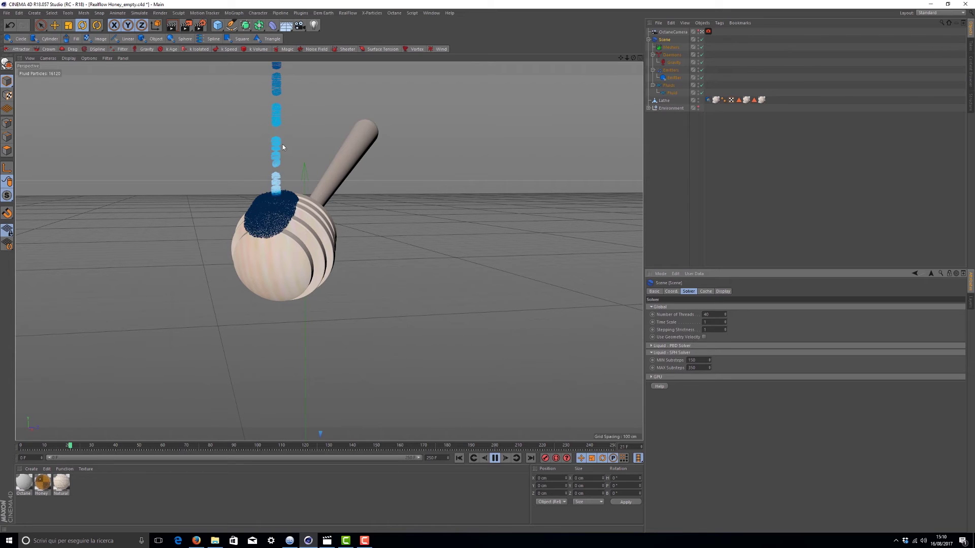
# - Set the SPH solver's MIN Substeps to 300 and MAX Substeps to 500, and rerun the simulation to about frame 20
pyautogui.click(459, 459)
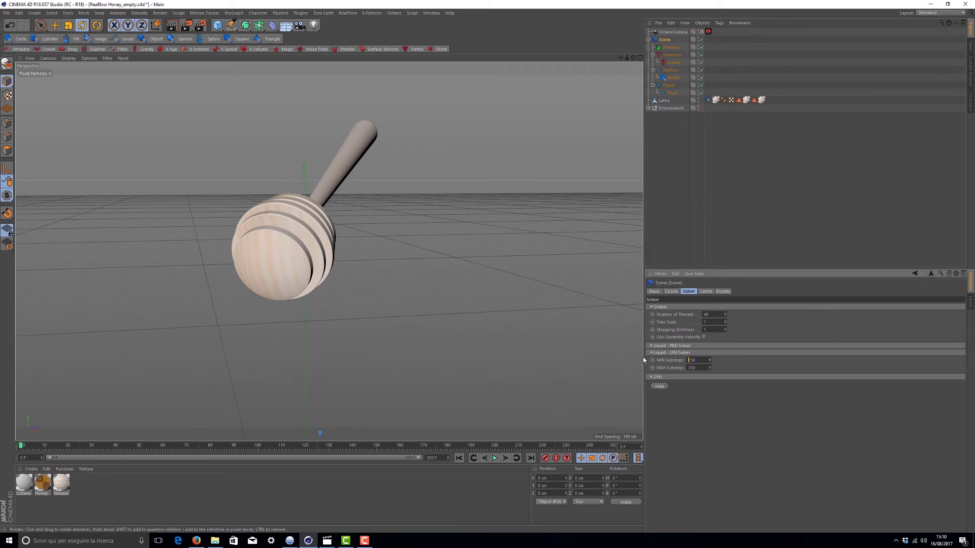
pyautogui.doubleClick(692, 360)
pyautogui.write('300')
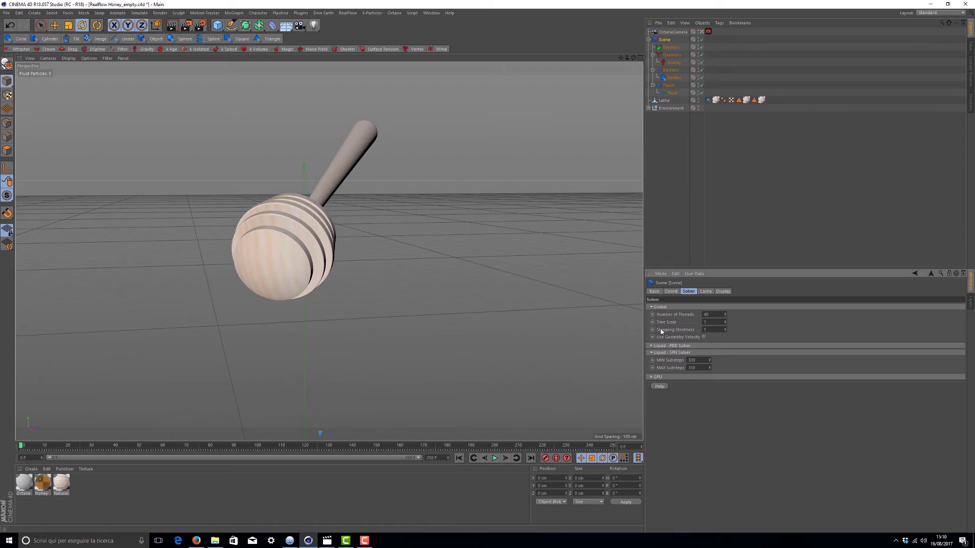
pyautogui.doubleClick(692, 368)
pyautogui.write('50')
pyautogui.click(496, 459)
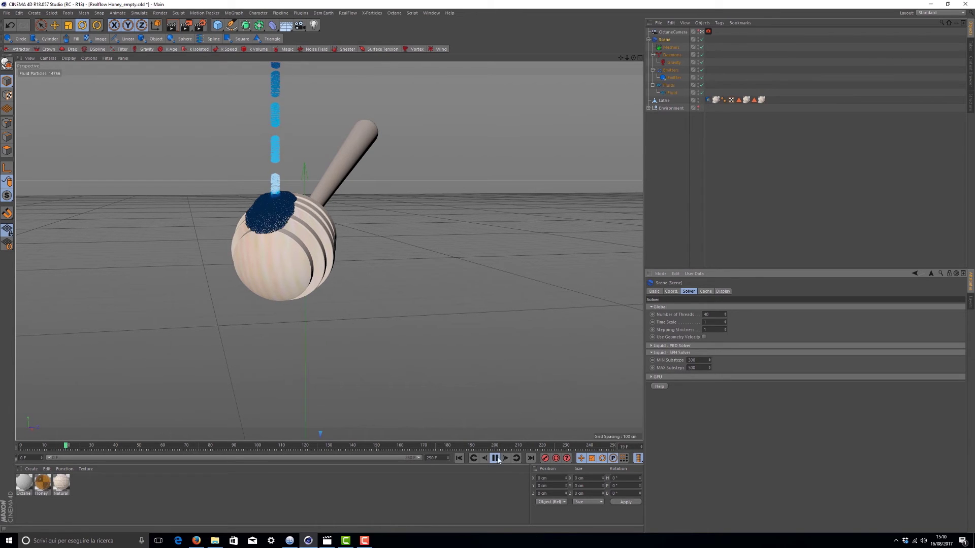
pyautogui.press('F7')
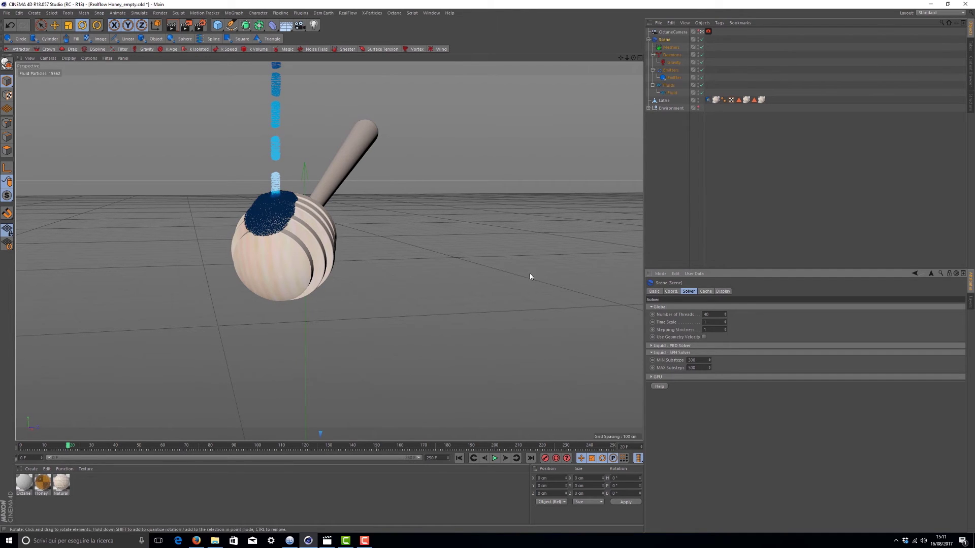
# - Set the Fluid's Resolution to 5000 and rerun the simulation from the first frame
pyautogui.click(671, 92)
pyautogui.doubleClick(707, 353)
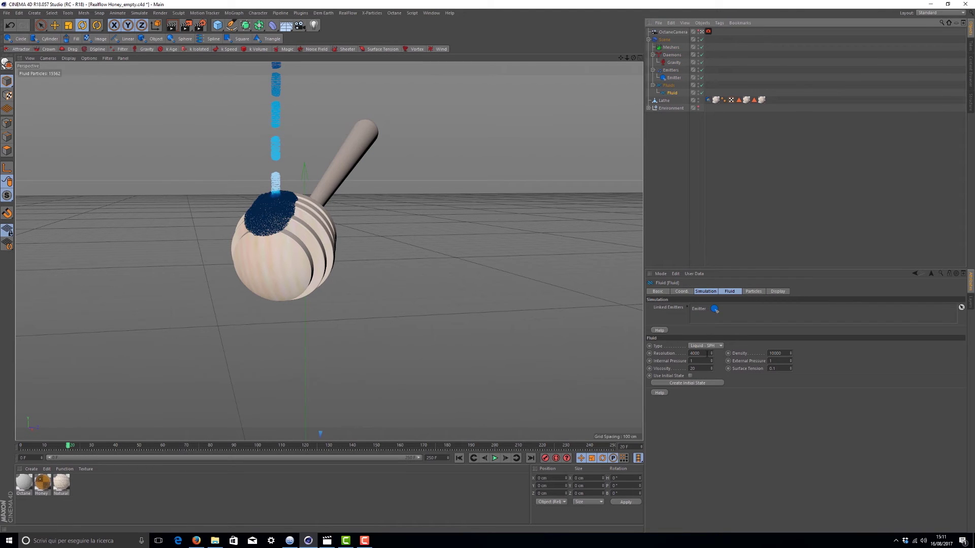
pyautogui.write('5')
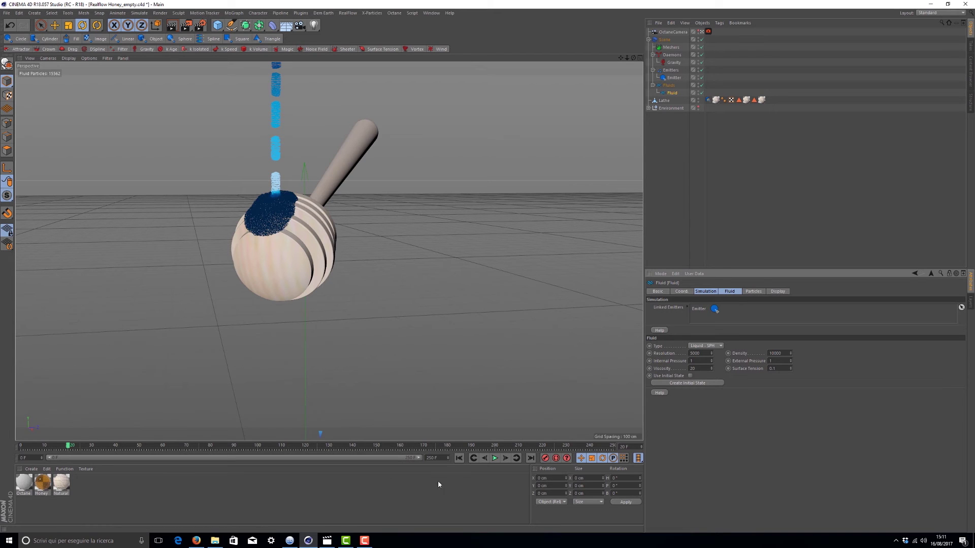
pyautogui.click(459, 458)
pyautogui.click(495, 458)
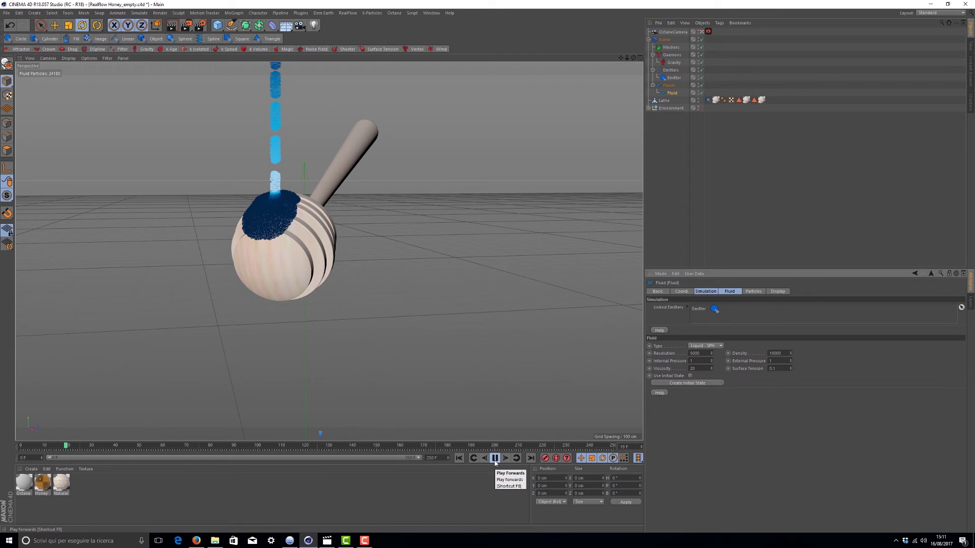
# - Stop and rewind the simulation, set the Emitter's emission Speed to 250 cm, and briefly test it from the first frame
pyautogui.click(495, 460)
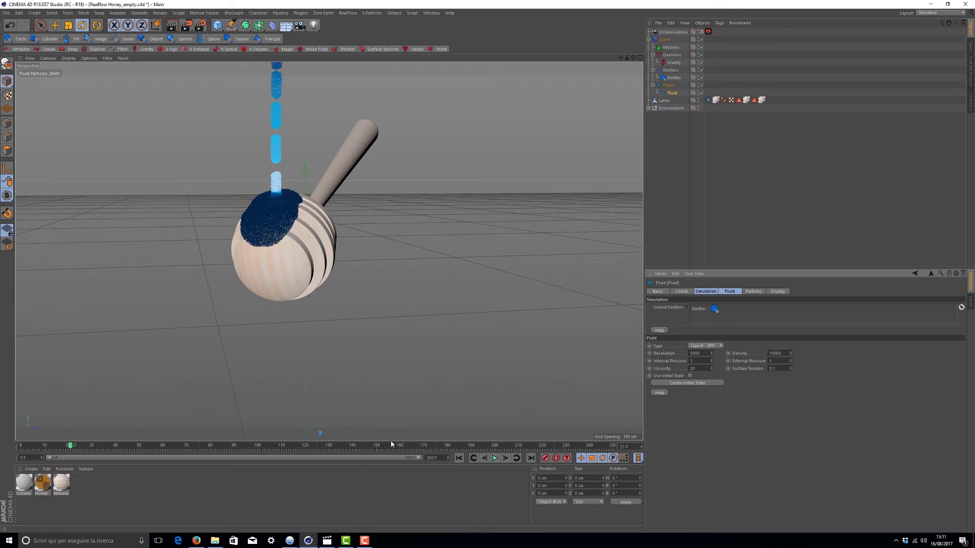
pyautogui.click(459, 459)
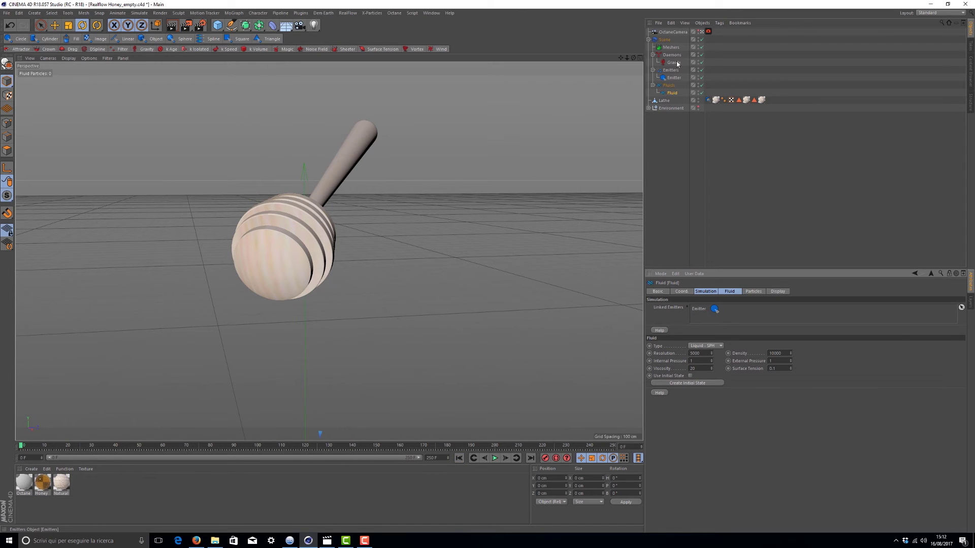
pyautogui.click(674, 62)
pyautogui.click(673, 78)
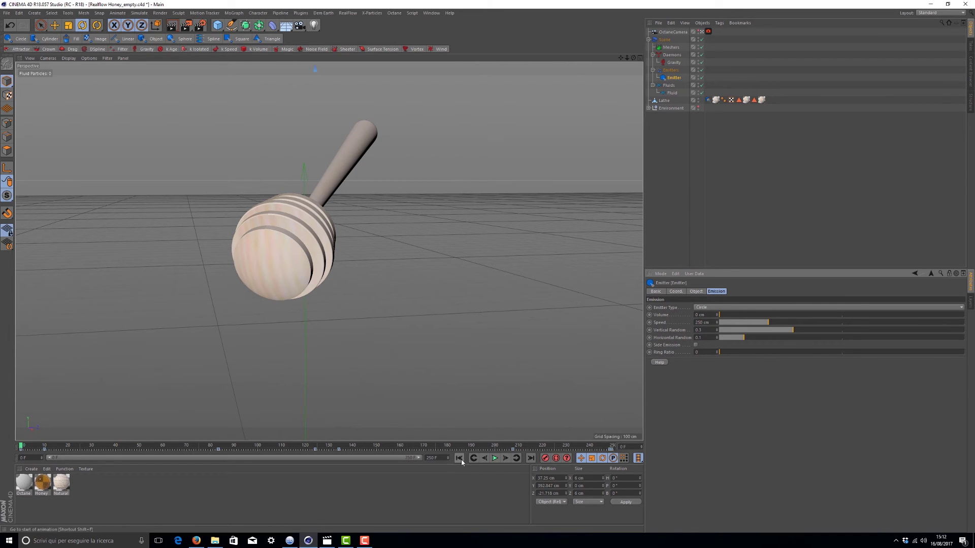
pyautogui.click(495, 459)
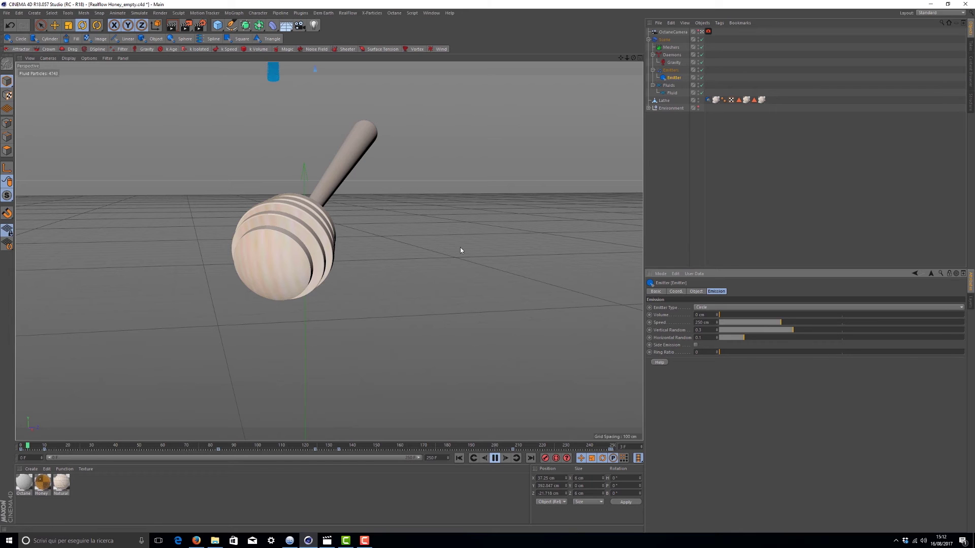
pyautogui.click(495, 459)
pyautogui.click(459, 458)
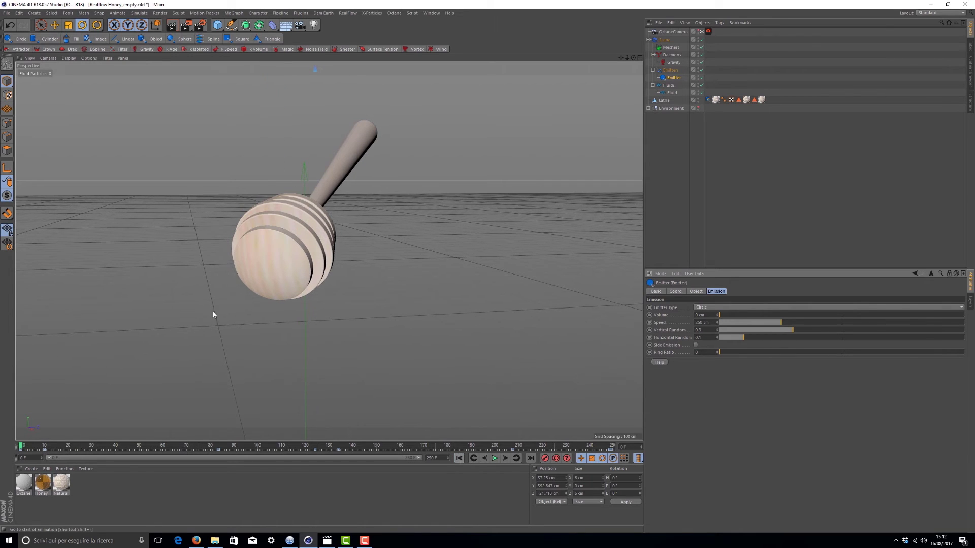
# - Set the Emitter's emission Speed to 325 cm and run the simulation to about frame 20
pyautogui.doubleClick(699, 322)
pyautogui.write('325')
pyautogui.press('Return')
pyautogui.click(494, 459)
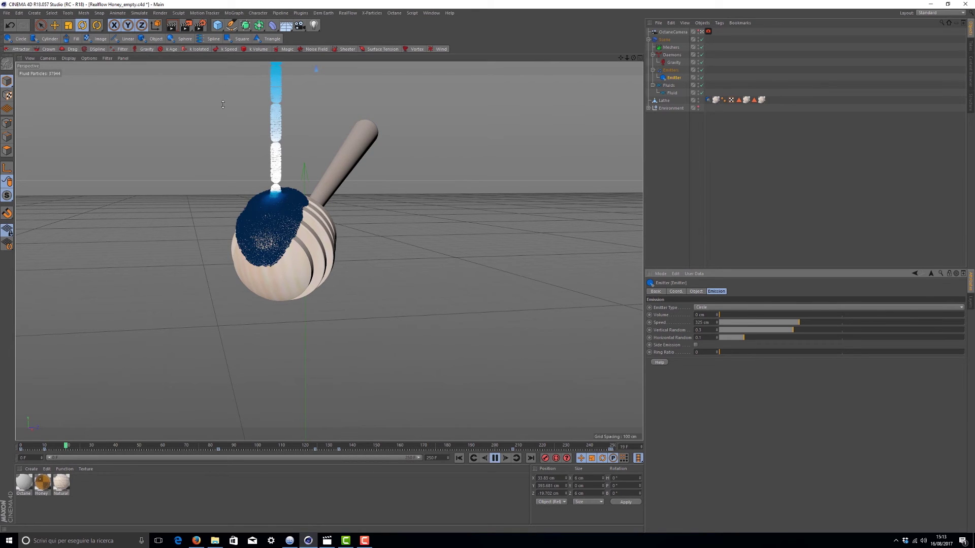
pyautogui.press('F8')
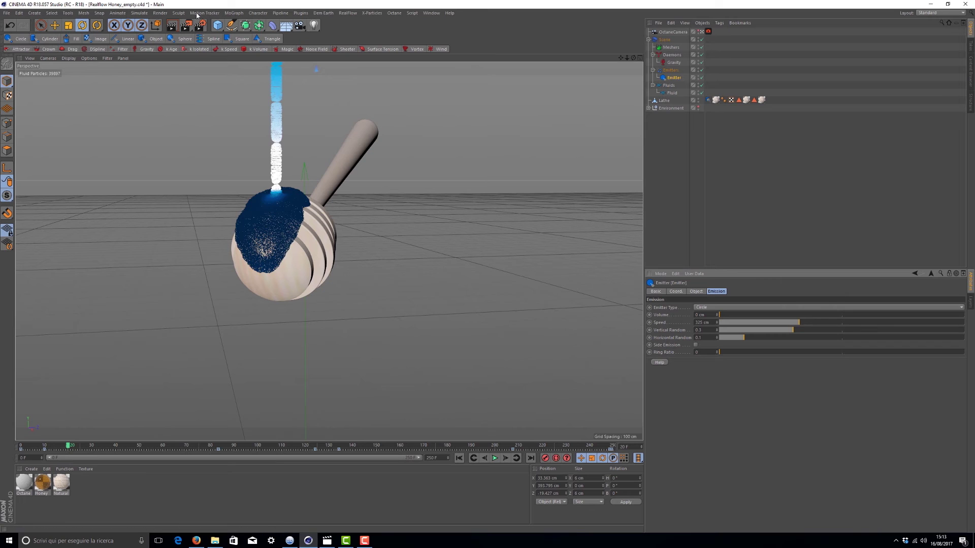
# - Add a RealFlow Mesher for the fluid, build its mesh, and inspect the mesh around the dipper
pyautogui.click(376, 14)
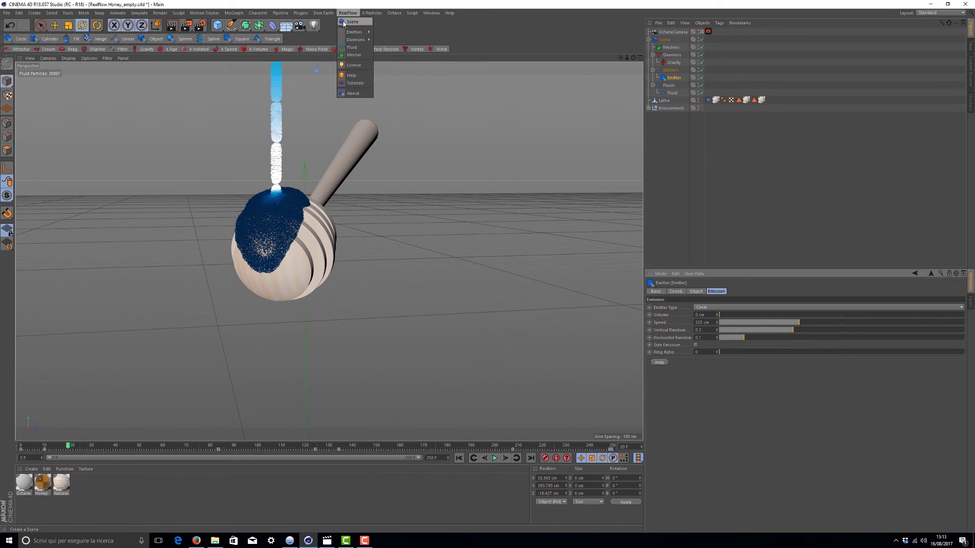
pyautogui.click(348, 57)
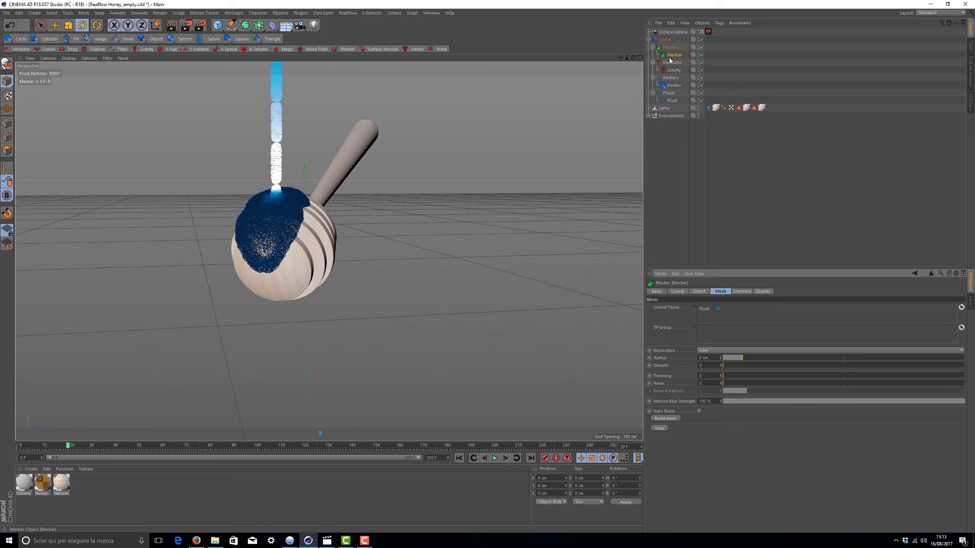
pyautogui.click(666, 419)
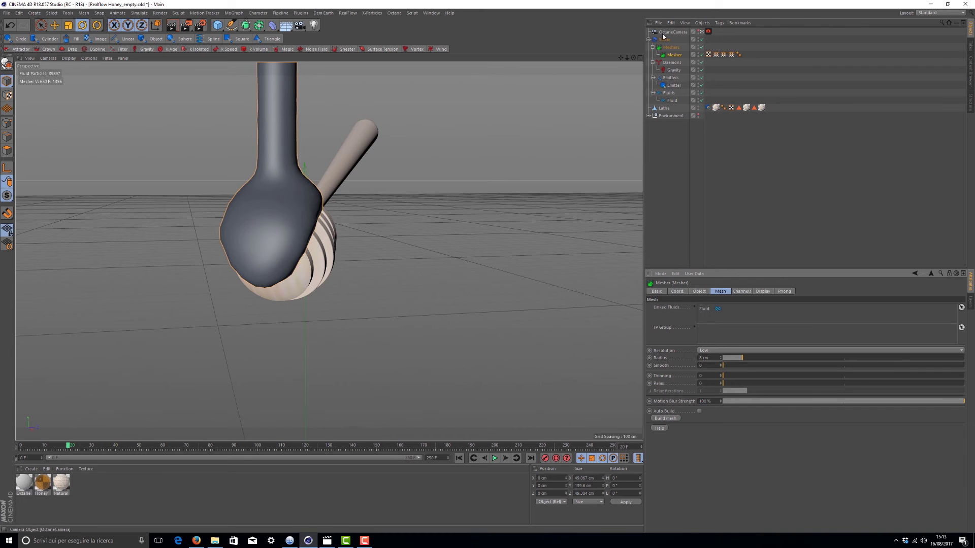
pyautogui.scroll(6, 370, 349)
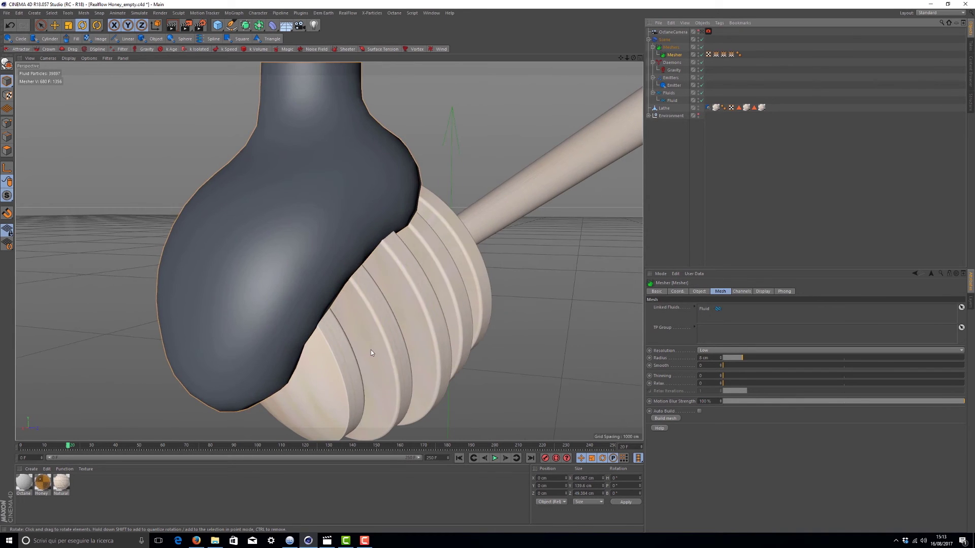
pyautogui.keyDown('alt'); pyautogui.moveTo(370, 349); pyautogui.dragTo(292, 261); pyautogui.keyUp('alt')
pyautogui.scroll(-3, 355, 331)
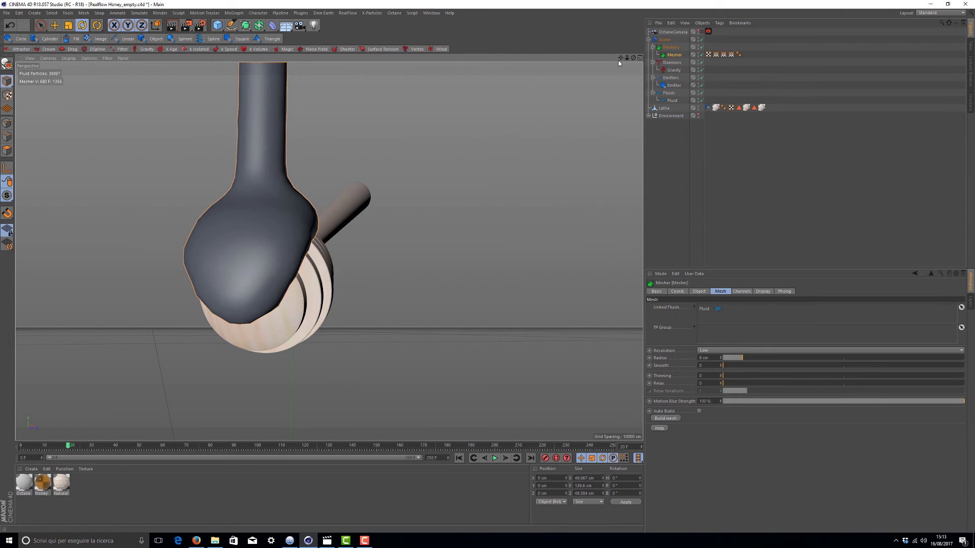
pyautogui.moveTo(620, 58); pyautogui.dragTo(669, 88)
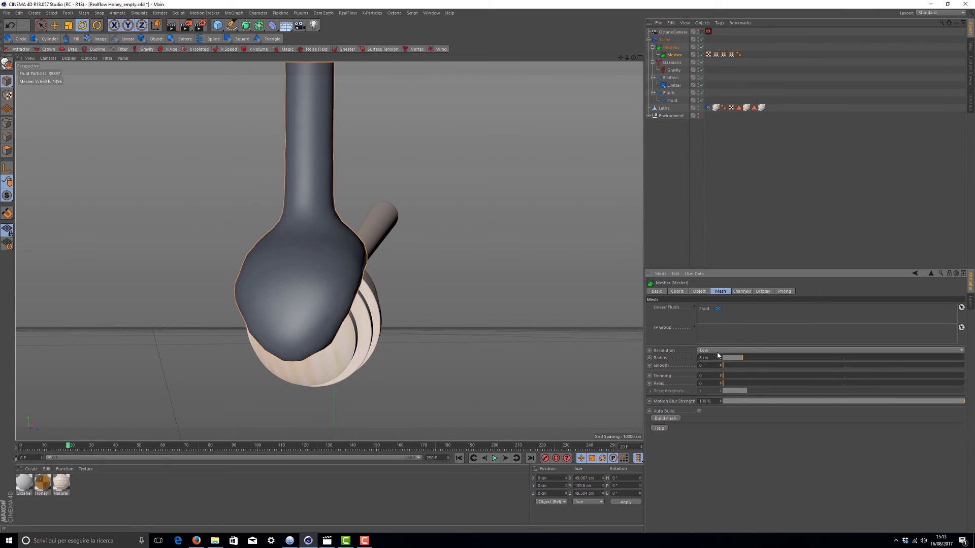
# - Set the Mesher's Resolution to Low-Medium and rebuild the fluid mesh
pyautogui.click(716, 352)
pyautogui.click(733, 352)
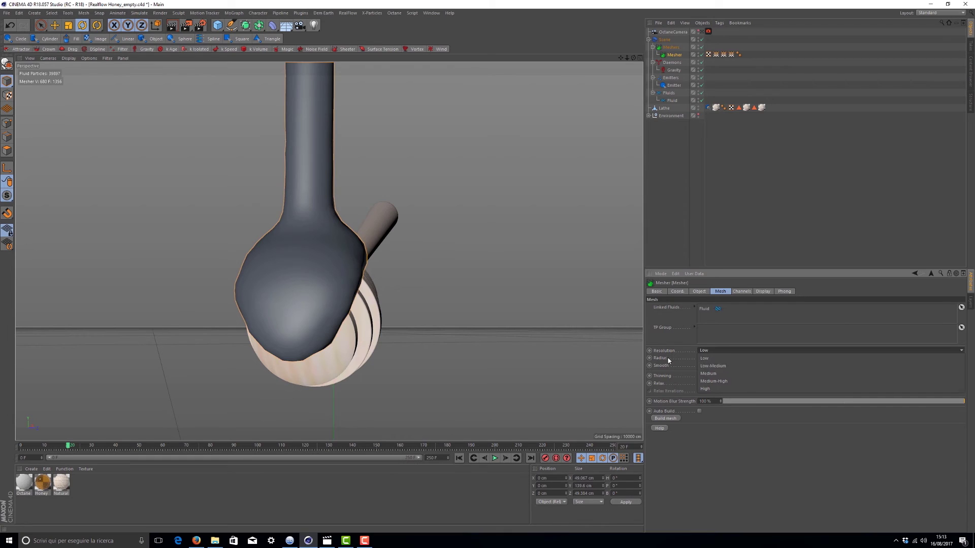
pyautogui.click(733, 352)
pyautogui.click(732, 365)
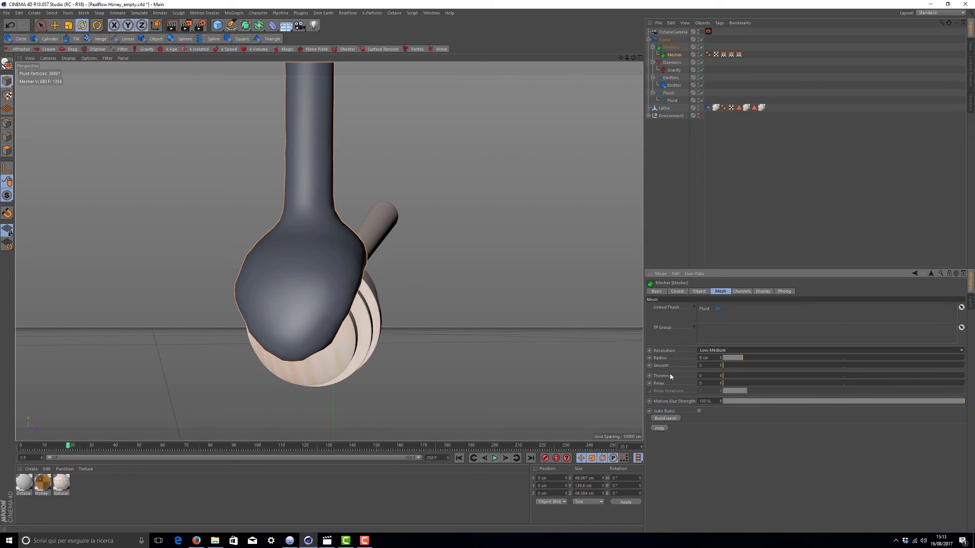
pyautogui.click(666, 417)
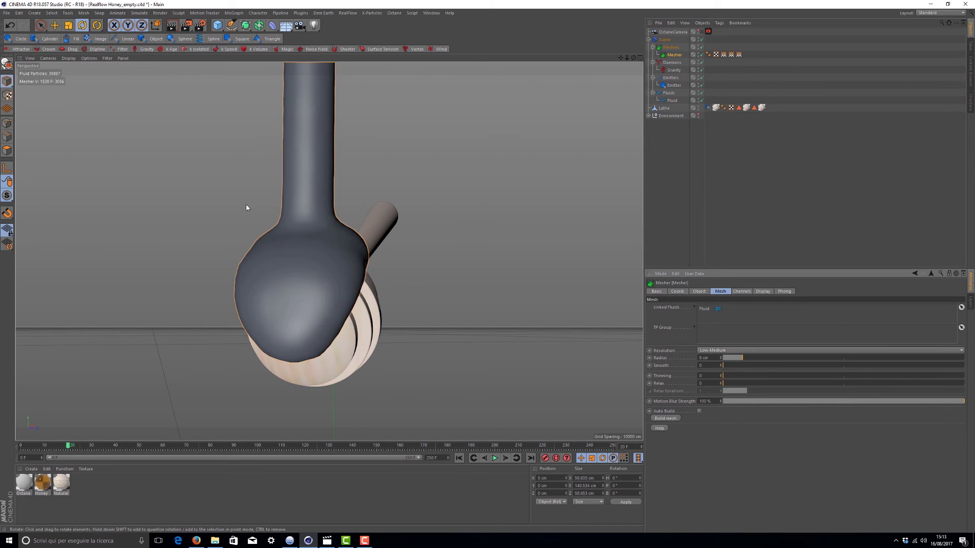
# - Raise the Mesher's Resolution to Medium-High and rebuild the mesh
pyautogui.click(716, 351)
pyautogui.click(725, 384)
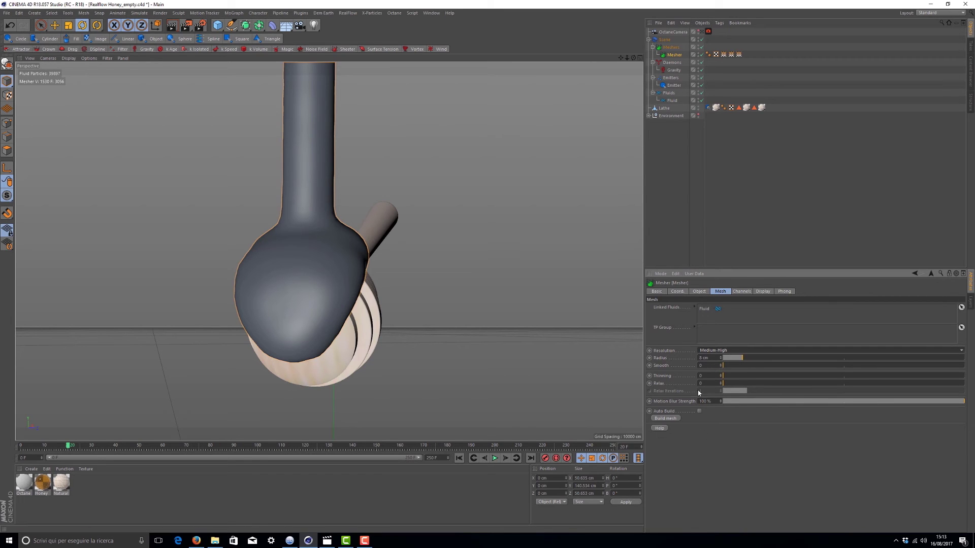
pyautogui.click(665, 418)
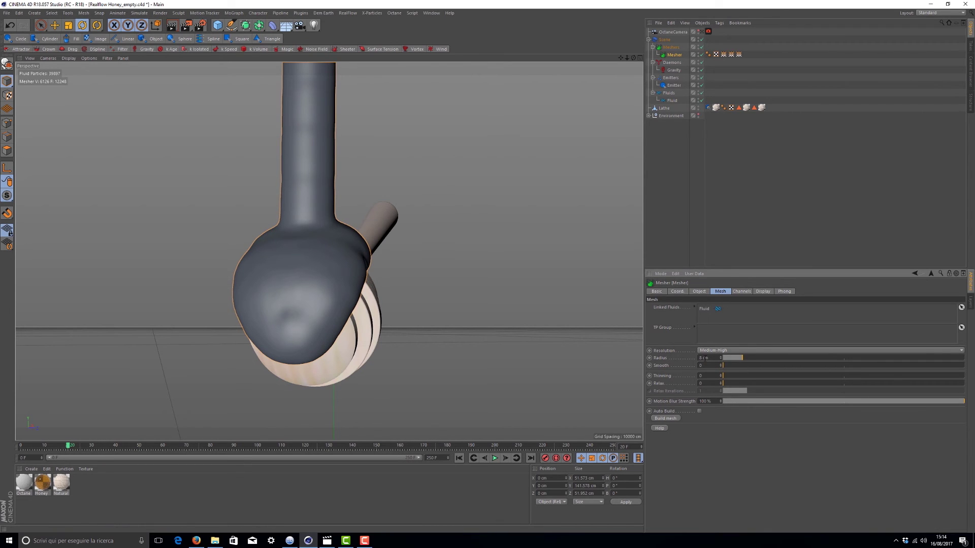
# - Reduce the Mesher's Radius to 2.1 cm and rebuild the mesh
pyautogui.click(715, 357)
pyautogui.moveTo(741, 358); pyautogui.dragTo(727, 361)
pyautogui.press('BackSpace')
pyautogui.press('BackSpace')
pyautogui.click(651, 418)
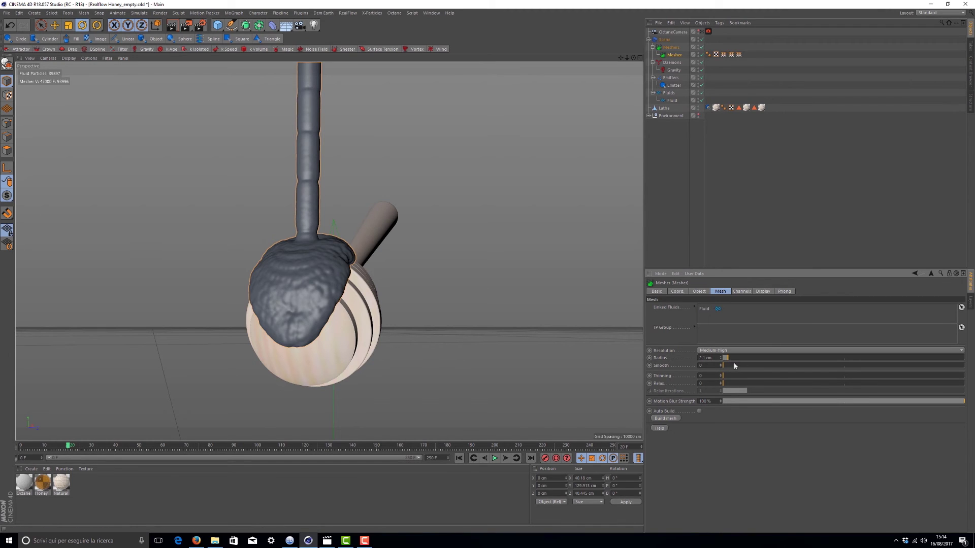
# - Lower the Mesher's Resolution from Medium-High to Low-Medium and build the mesh again
pyautogui.click(705, 352)
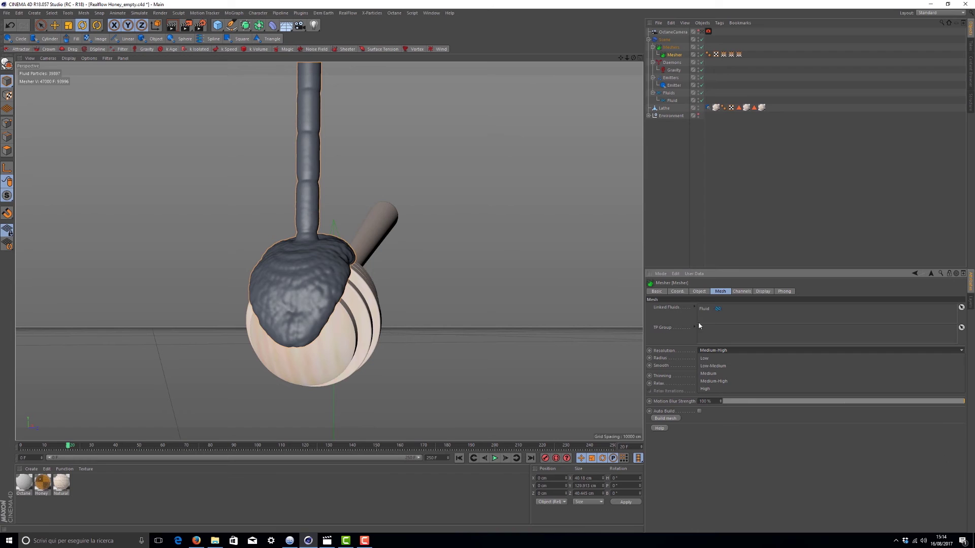
pyautogui.click(708, 365)
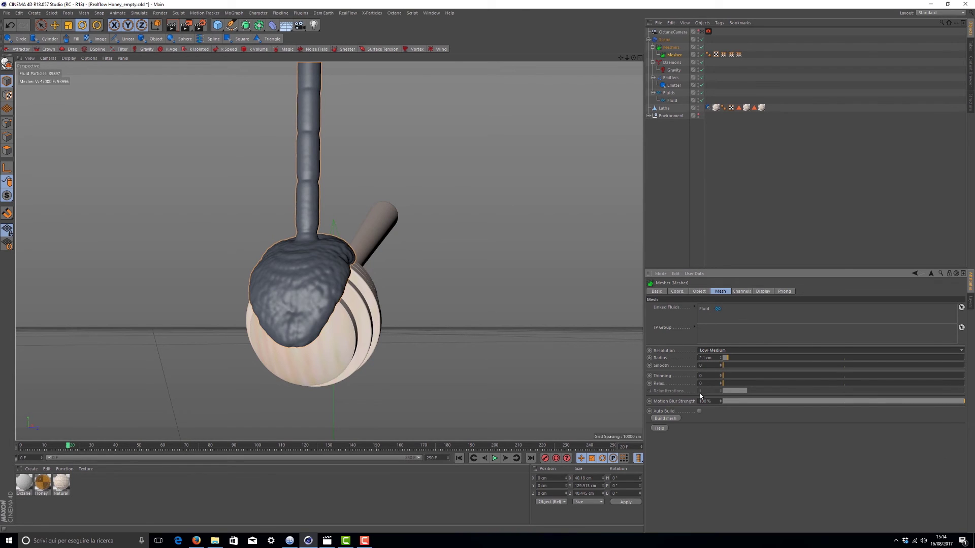
pyautogui.click(665, 418)
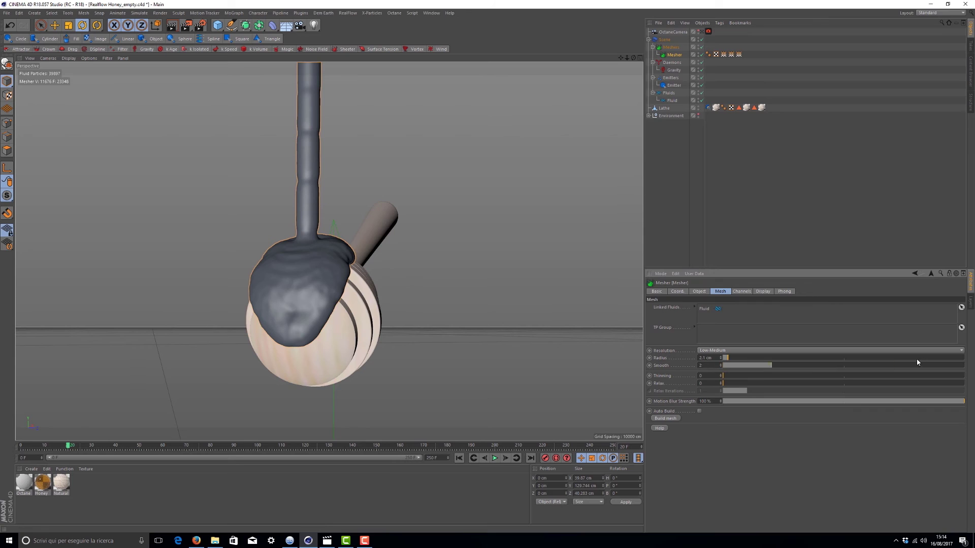
# - Set the Mesher's Smooth value to 9 and enable Auto Build
pyautogui.moveTo(916, 364); pyautogui.dragTo(847, 360)
pyautogui.click(940, 365)
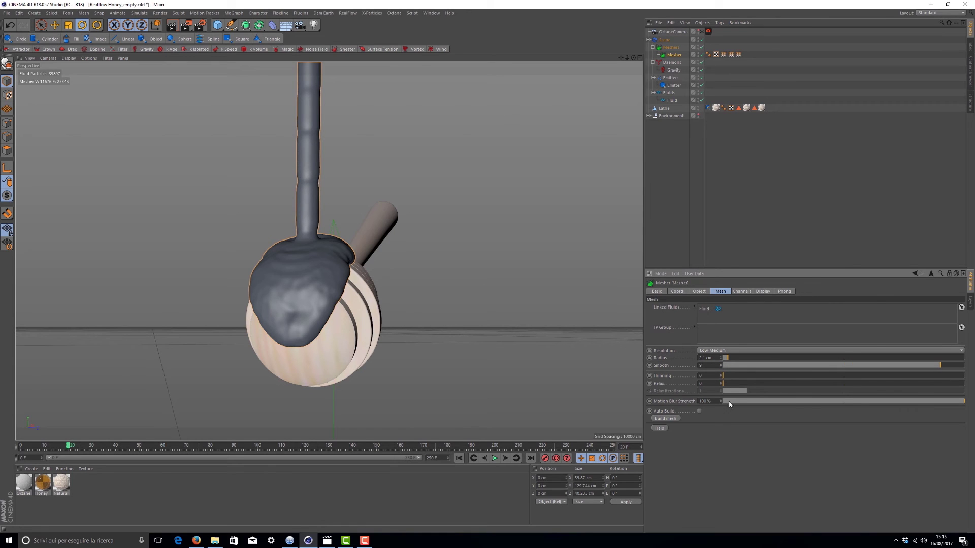
pyautogui.click(700, 411)
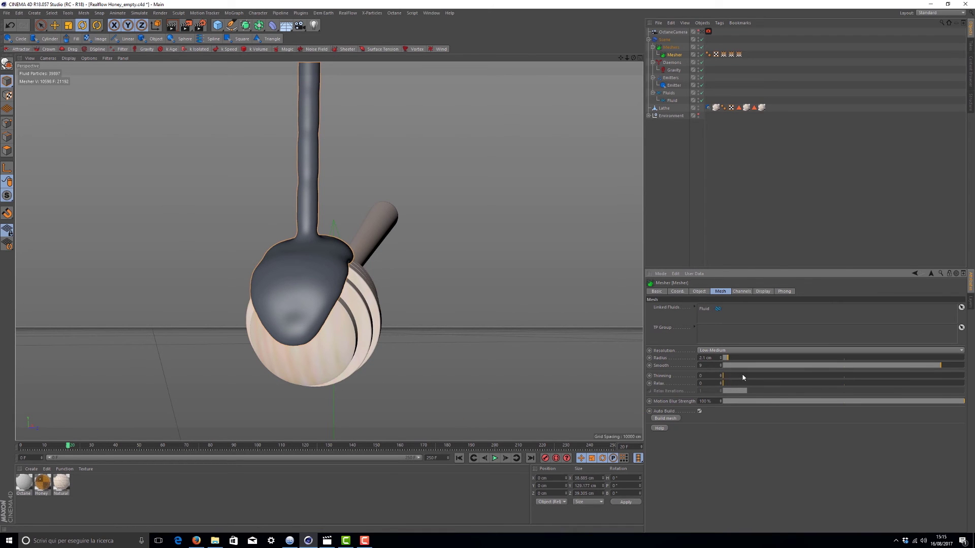
# - Set the Mesher's Thinning to 0.5, Relax to 0.8 and Relax Iterations to 2
pyautogui.moveTo(742, 376); pyautogui.dragTo(844, 372)
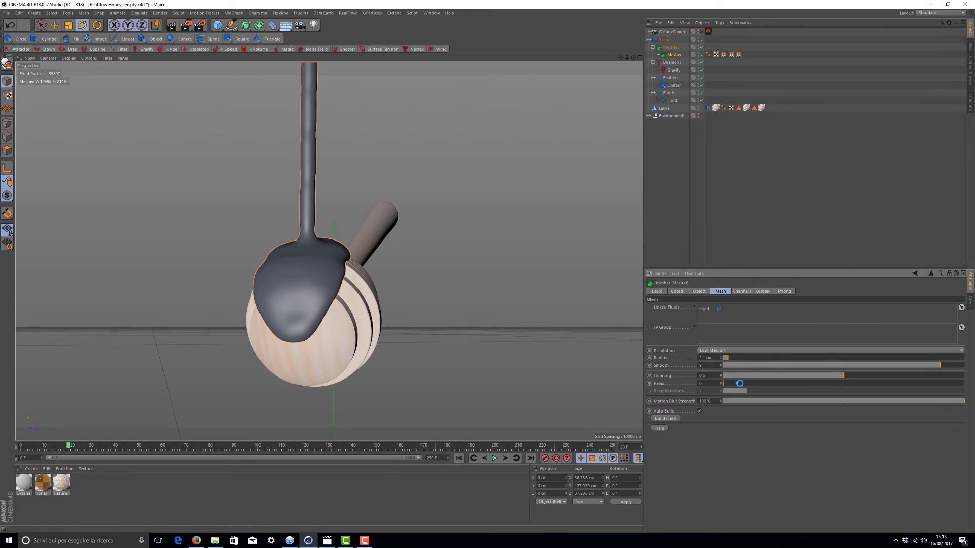
pyautogui.moveTo(733, 383); pyautogui.dragTo(929, 384)
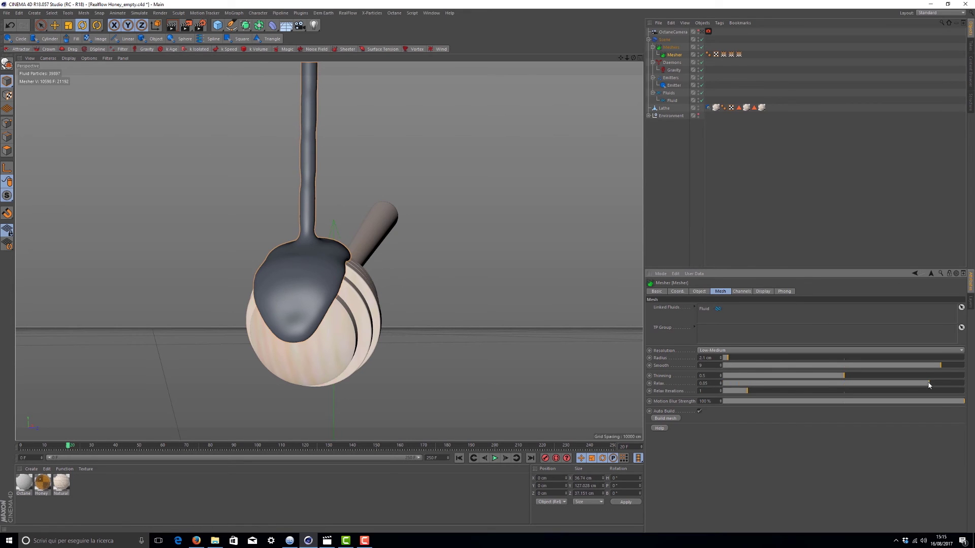
pyautogui.click(901, 384)
pyautogui.doubleClick(714, 384)
pyautogui.write('0.8')
pyautogui.press('Return')
pyautogui.click(771, 391)
# - Rerun the meshed simulation from the first frame to about frame 27, reviewing the Fluid and Scene solver settings meanwhile
pyautogui.click(458, 458)
pyautogui.click(495, 459)
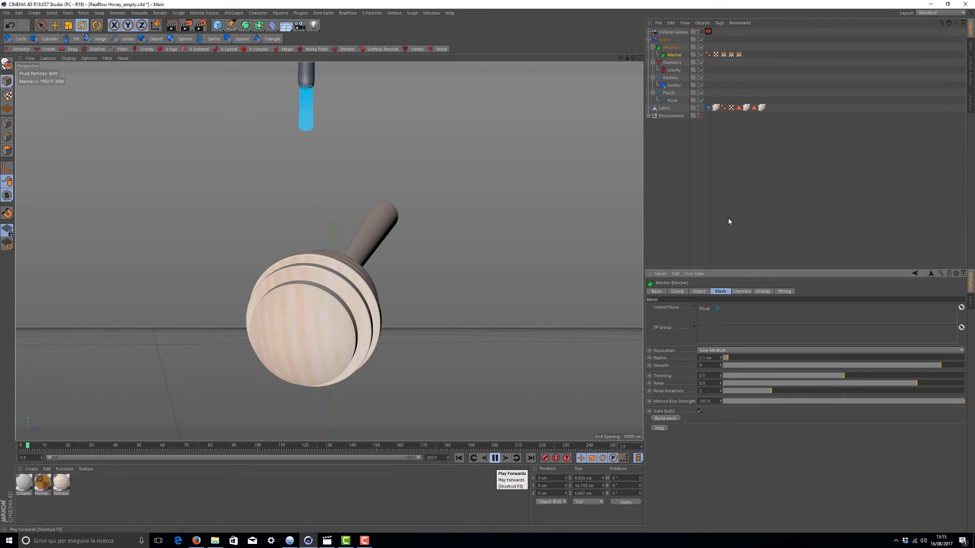
pyautogui.click(630, 323)
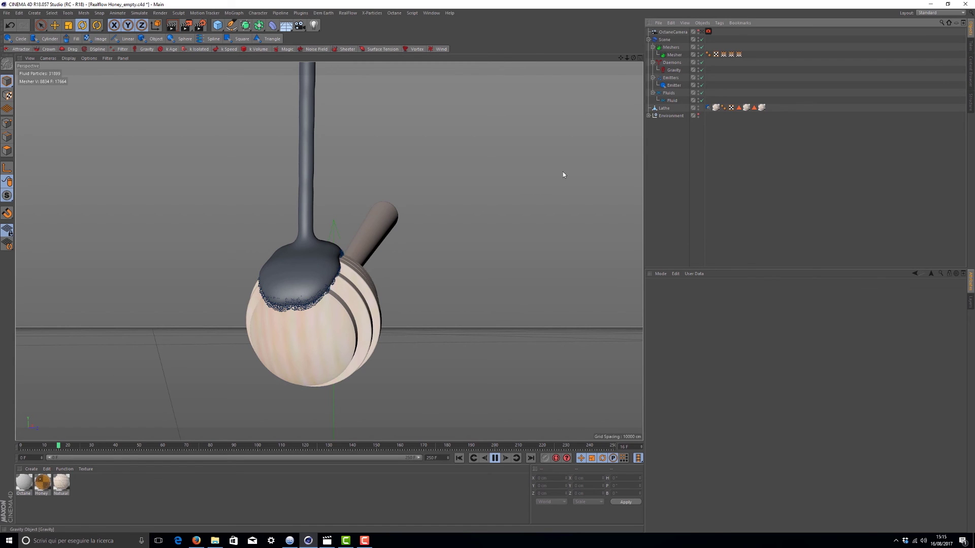
pyautogui.click(672, 100)
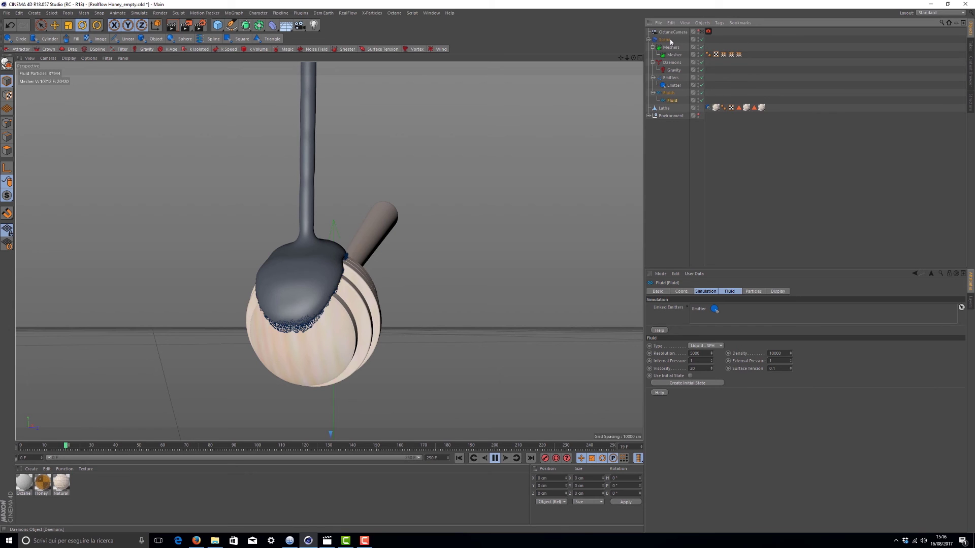
pyautogui.press('Up')
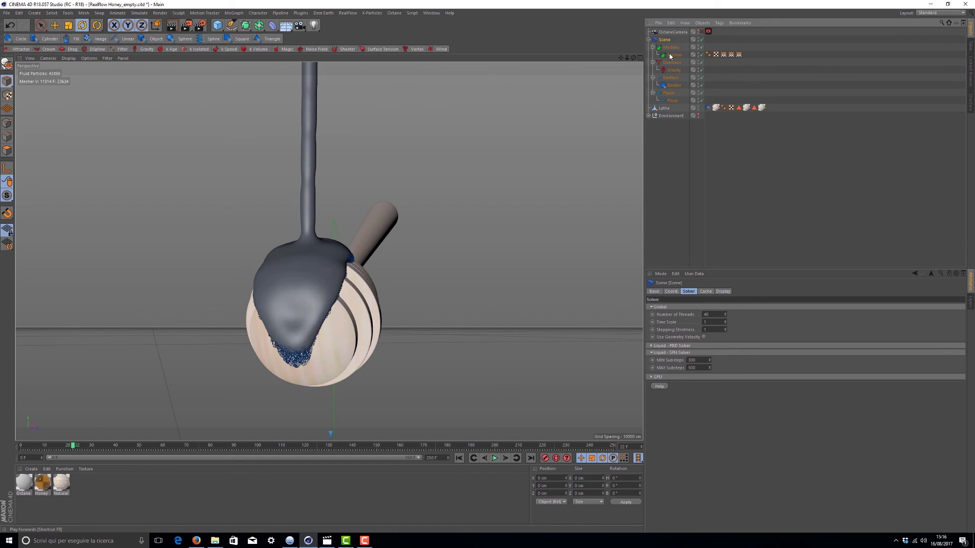
pyautogui.press('F8')
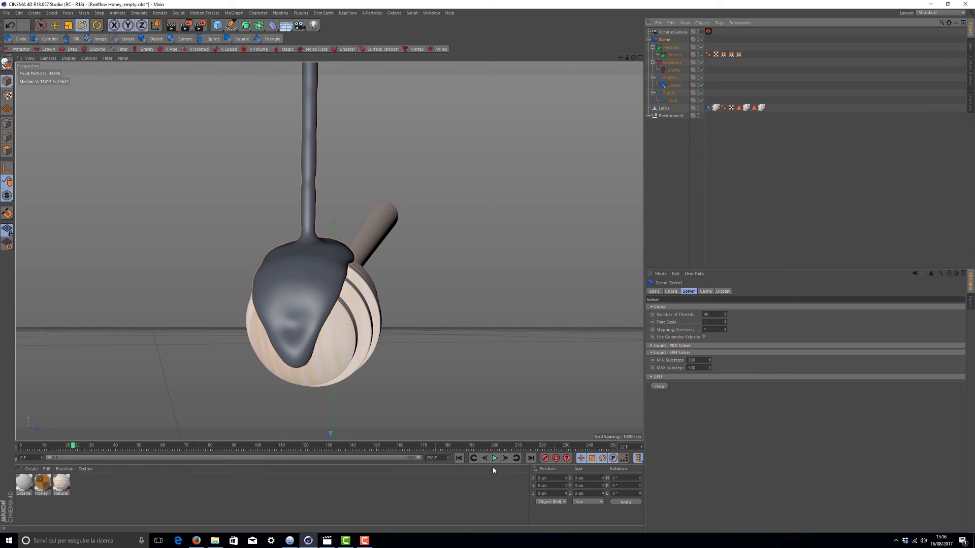
pyautogui.click(495, 459)
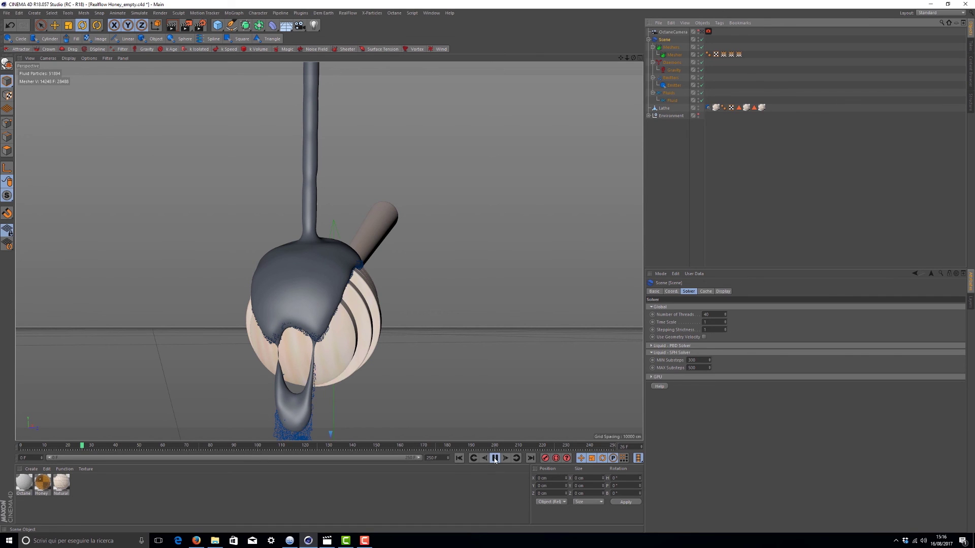
pyautogui.press('F8')
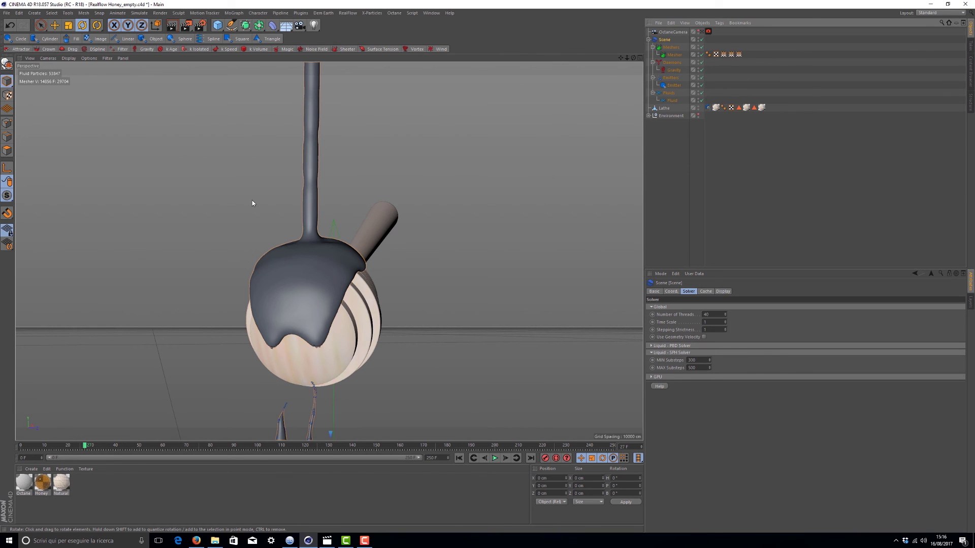
# - Switch the interface to the RK_Octane (User) layout and apply the Honey material to the fluid's Mesher
pyautogui.click(287, 288)
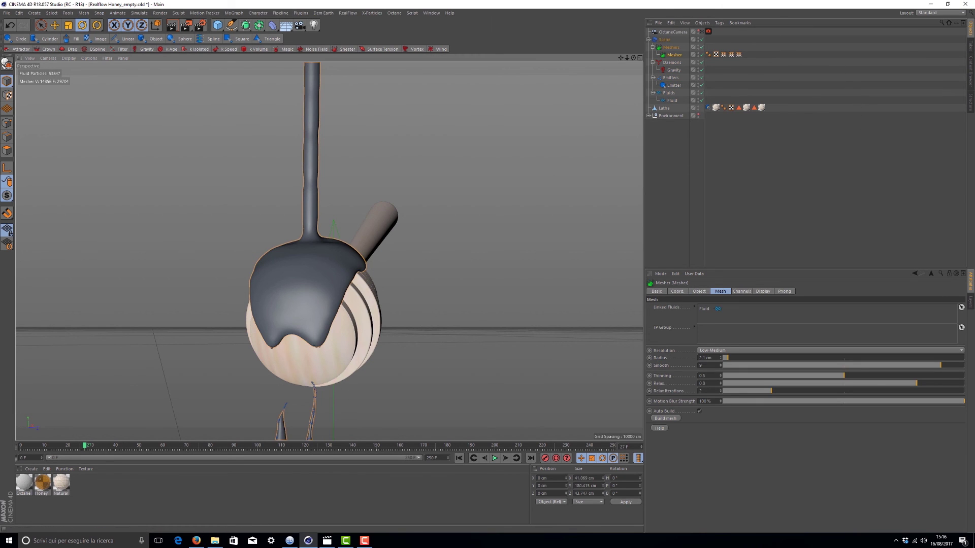
pyautogui.click(936, 13)
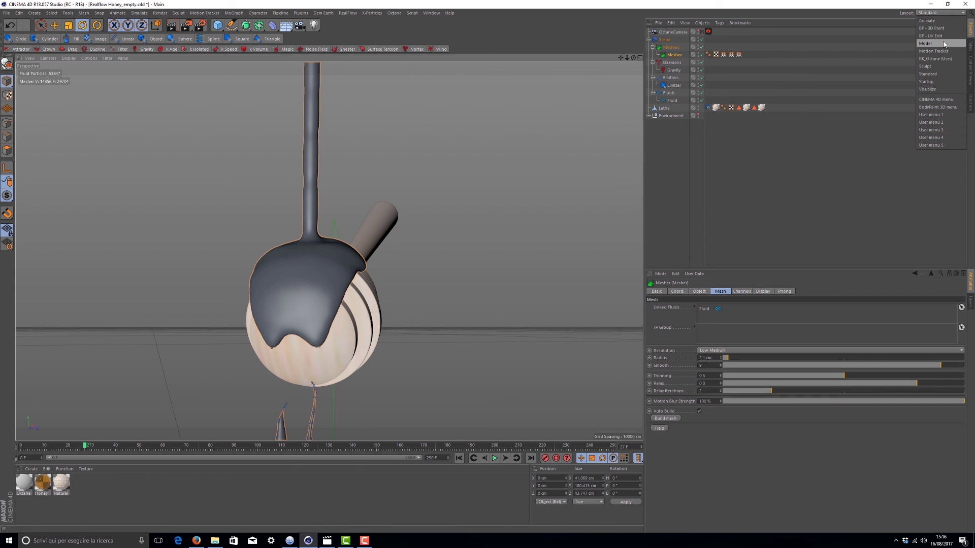
pyautogui.click(925, 22)
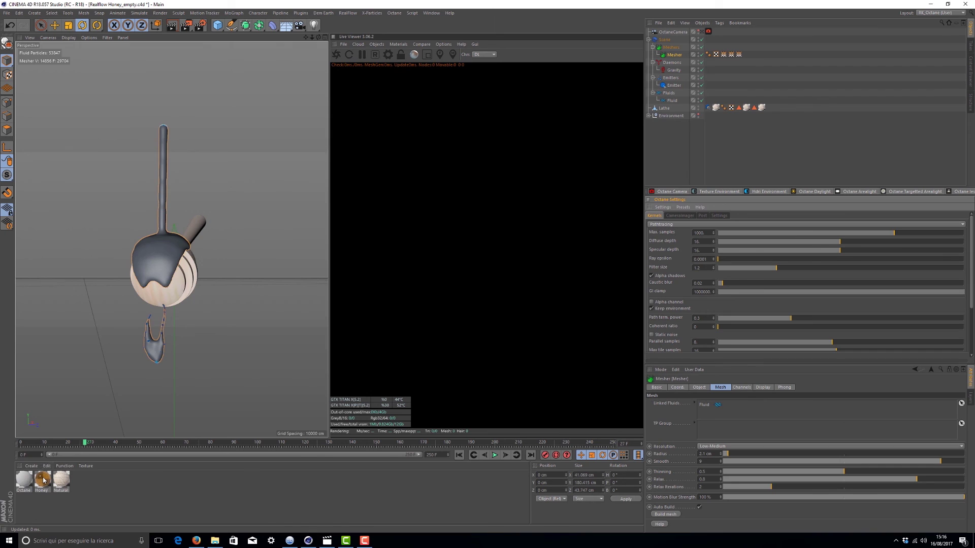
pyautogui.moveTo(42, 478); pyautogui.dragTo(159, 280)
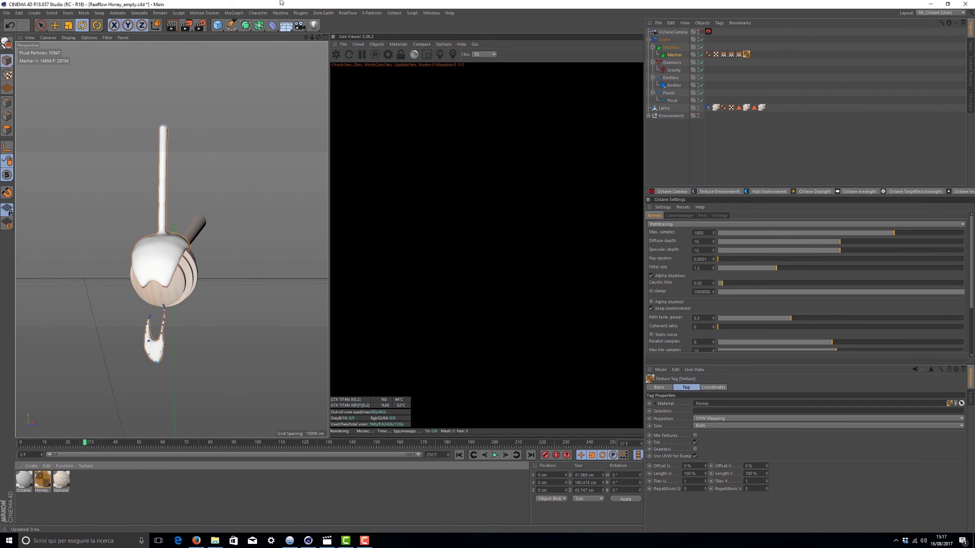
# - Start the Octane live render of the scene and enlarge the Live Viewer, narrowing the viewport beside it
pyautogui.click(336, 55)
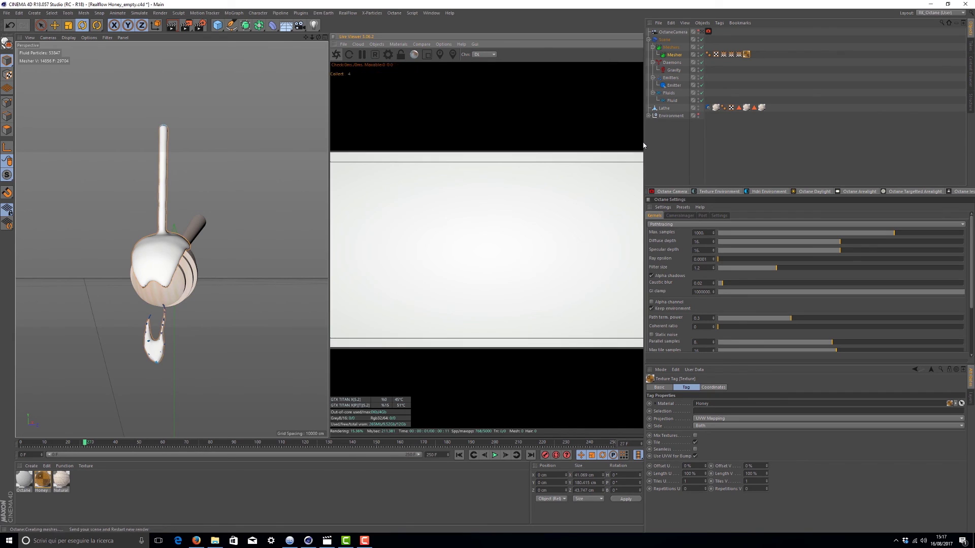
pyautogui.moveTo(765, 139); pyautogui.dragTo(757, 139)
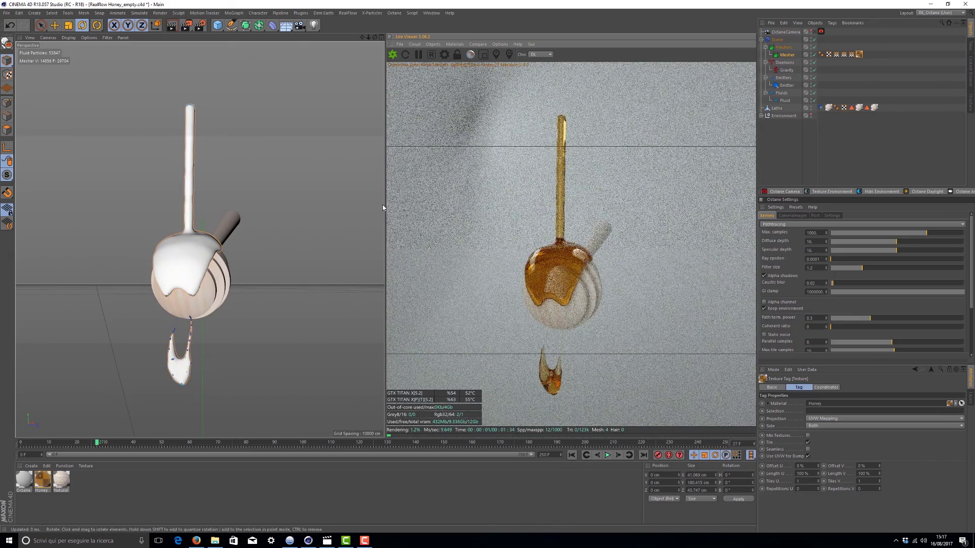
pyautogui.moveTo(385, 208); pyautogui.dragTo(110, 203)
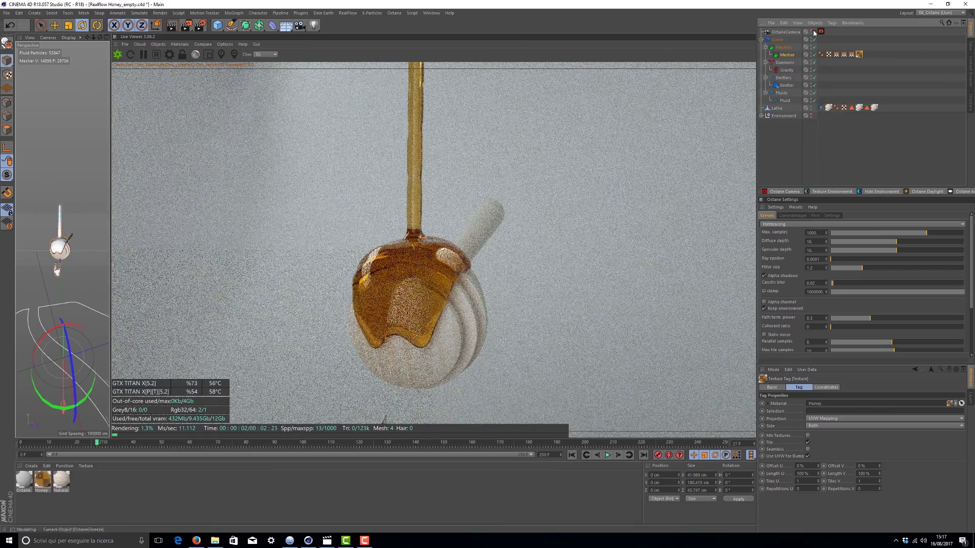
# - Set the Octane render focus on the honey covering the front of the dipper head
pyautogui.keyDown('alt'); pyautogui.moveTo(431, 238); pyautogui.dragTo(449, 277); pyautogui.keyUp('alt')
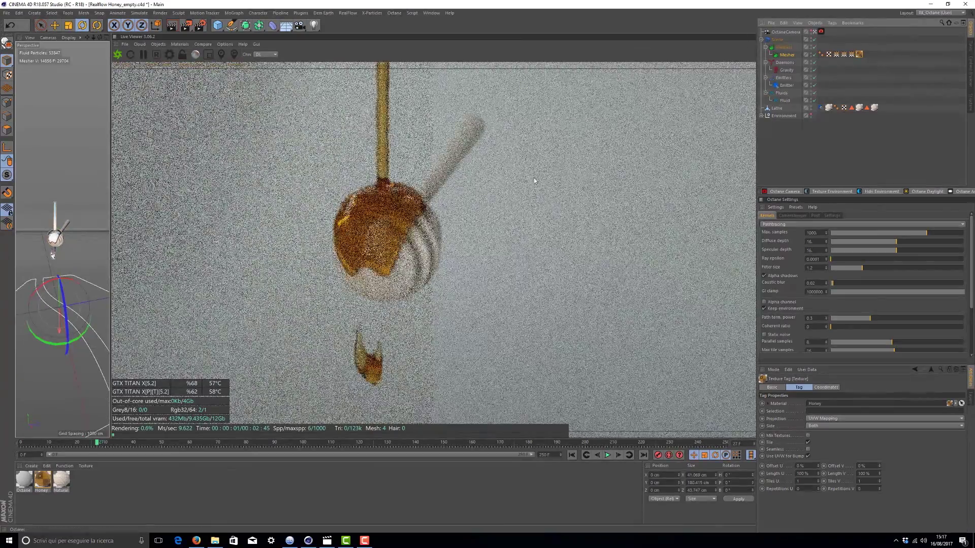
pyautogui.click(221, 55)
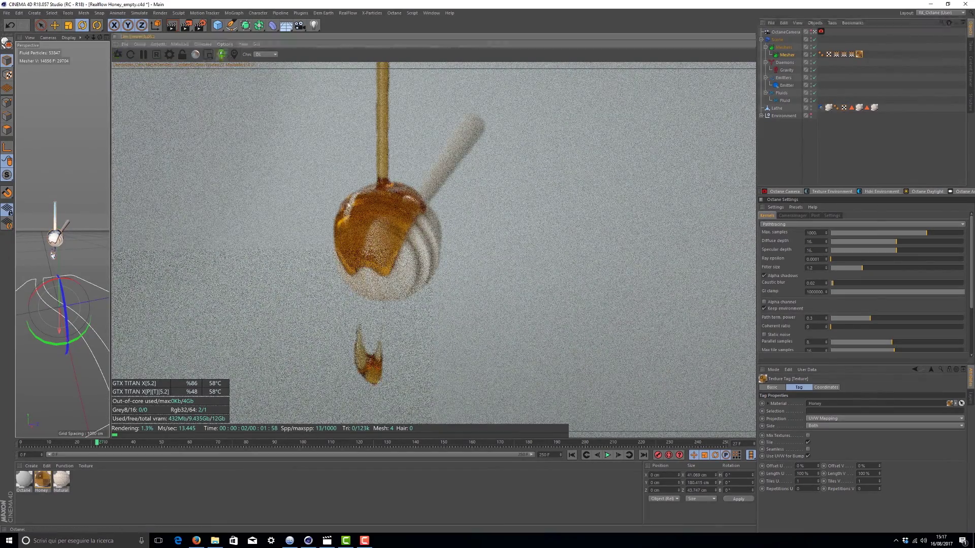
pyautogui.click(366, 224)
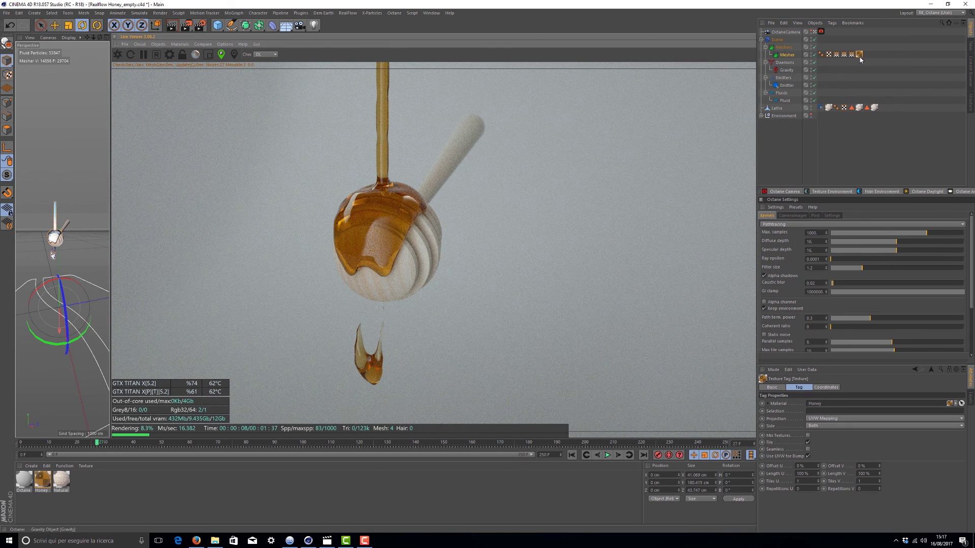
# - Frame a close-up of the honey-covered dipper head to examine the rendered honey material
pyautogui.keyDown('alt'); pyautogui.moveTo(56, 314); pyautogui.dragTo(1, 314); pyautogui.keyUp('alt')
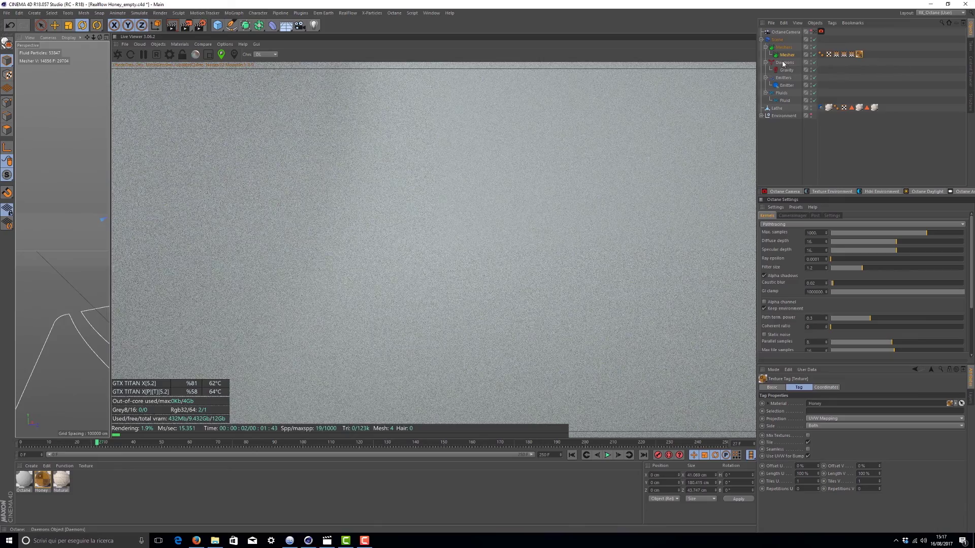
pyautogui.moveTo(99, 37); pyautogui.dragTo(163, 75)
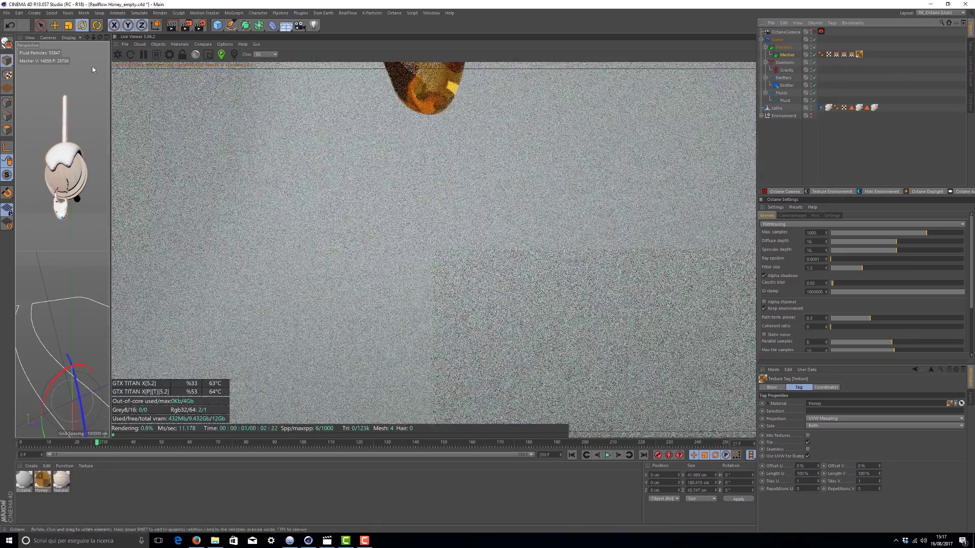
pyautogui.moveTo(99, 38); pyautogui.dragTo(88, 78)
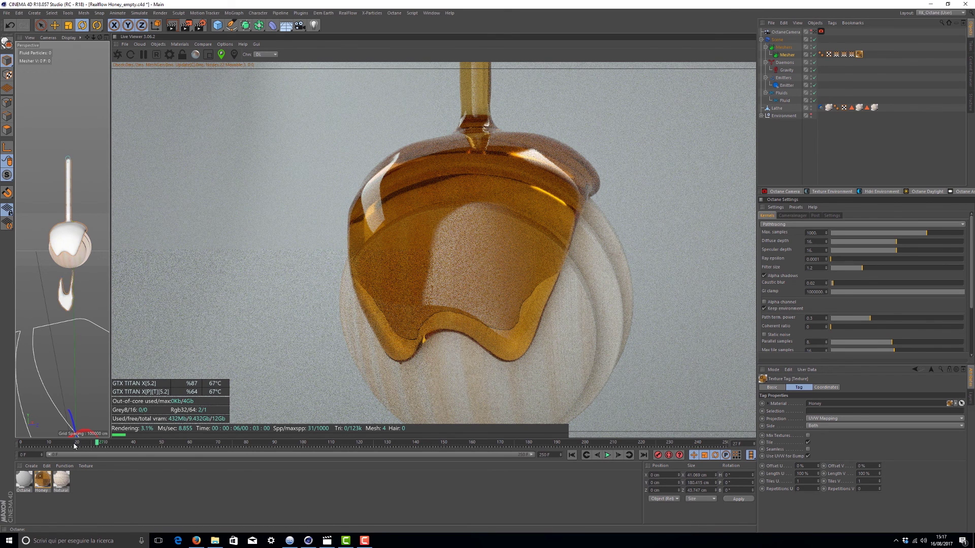
# - Move the timeline to frame 31 and play the animation to about frame 84 with the whole dipper in view
pyautogui.moveTo(76, 447); pyautogui.dragTo(108, 447)
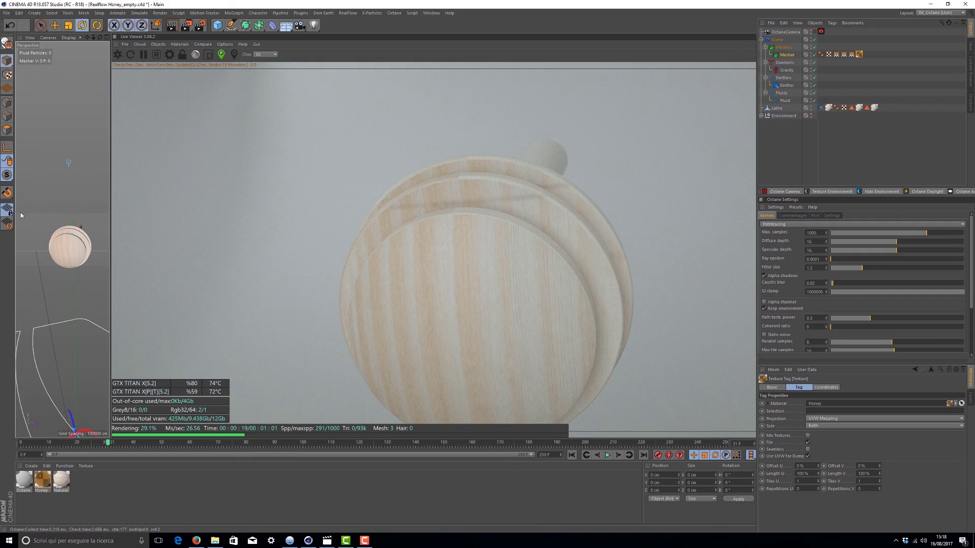
pyautogui.moveTo(93, 39); pyautogui.dragTo(492, 473)
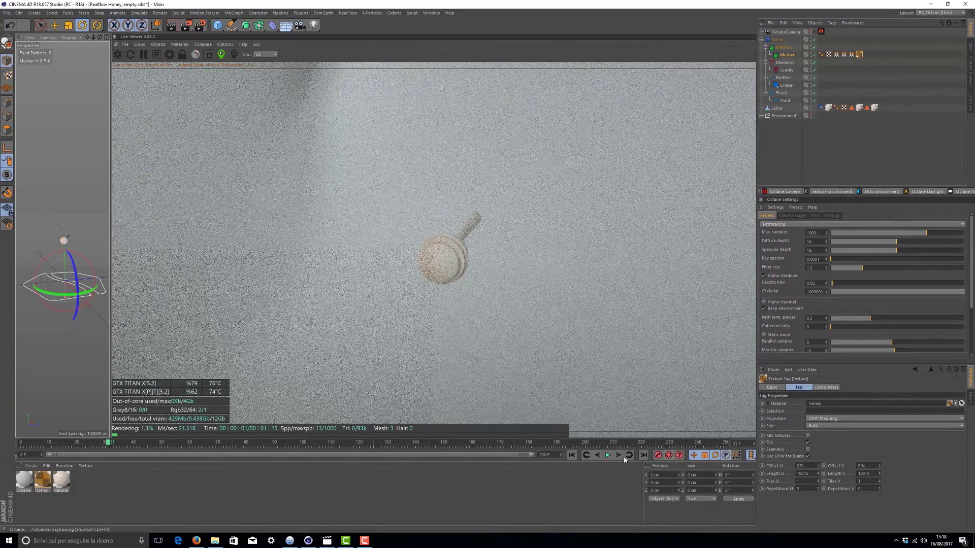
pyautogui.click(606, 456)
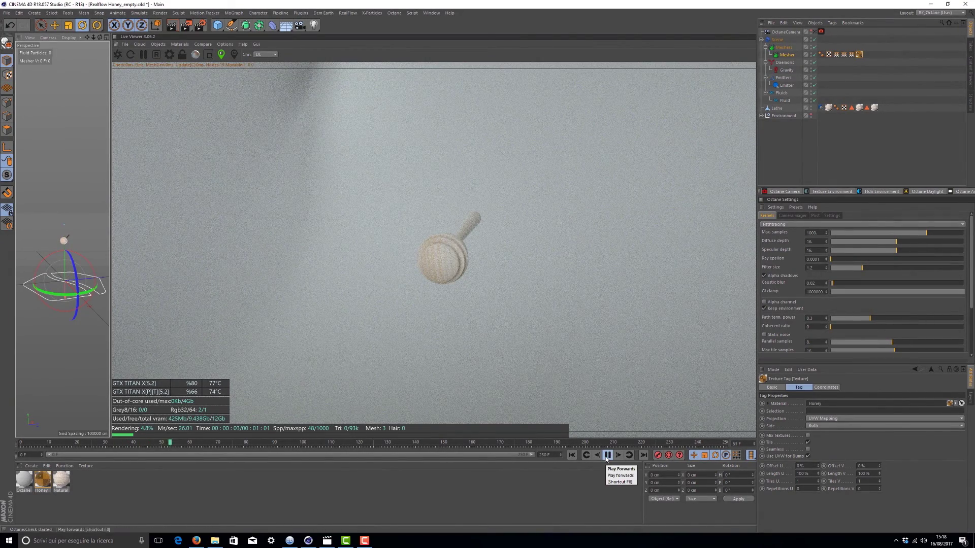
pyautogui.click(606, 455)
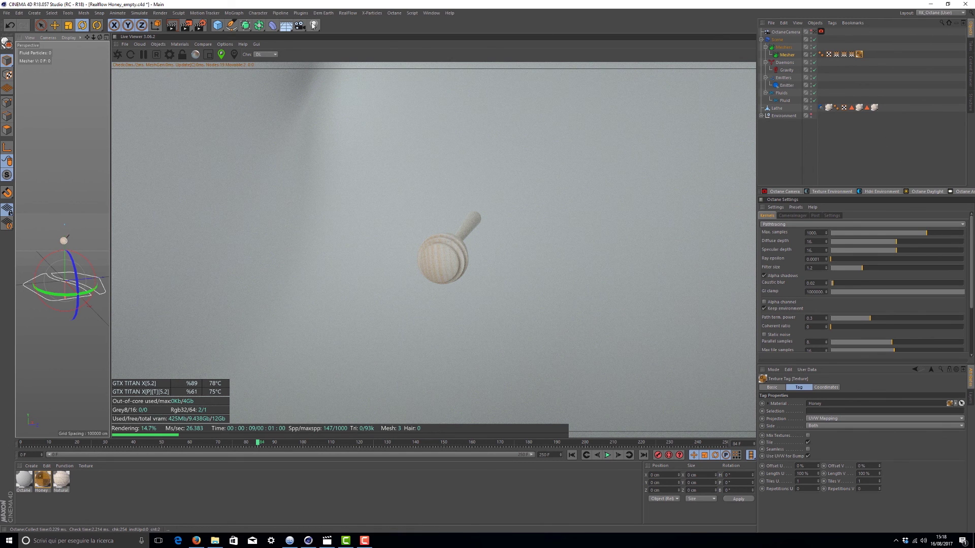
# - Switch to the open project RealFlow Honey.c4d and widen its viewport beside the Live Viewer
pyautogui.click(429, 12)
pyautogui.click(447, 194)
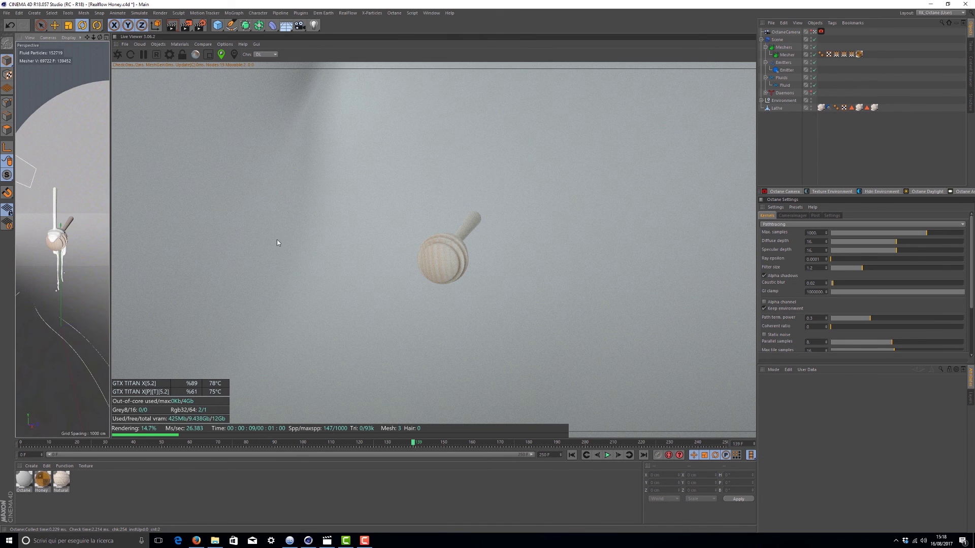
pyautogui.click(108, 134)
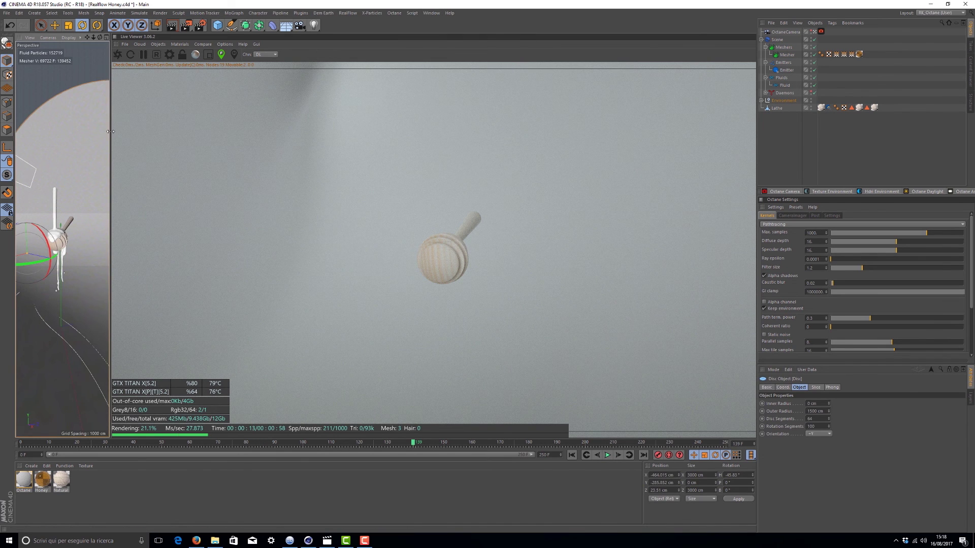
pyautogui.moveTo(110, 134); pyautogui.dragTo(587, 134)
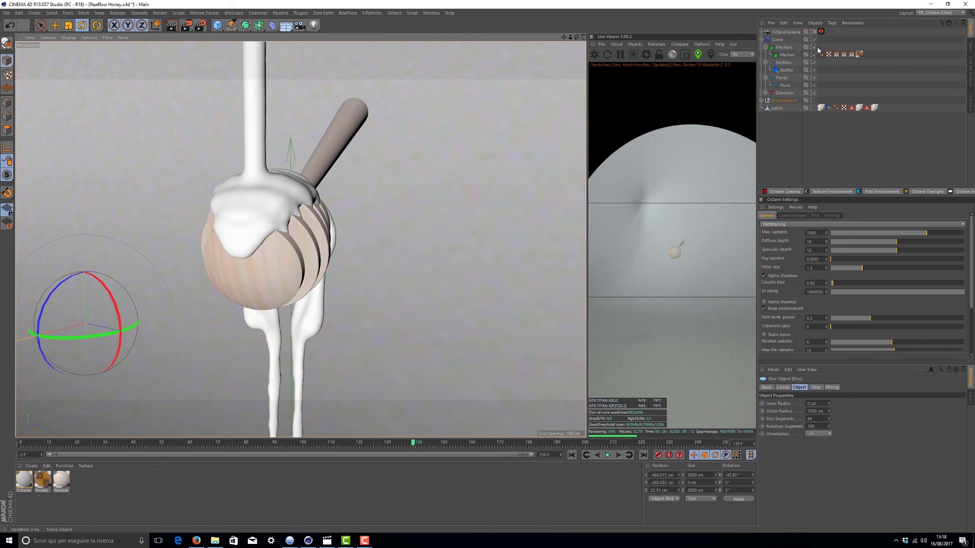
# - Examine the Mesher's mesh settings, the Emitter's emission settings and the Fluid's properties in the finished honey project
pyautogui.click(787, 54)
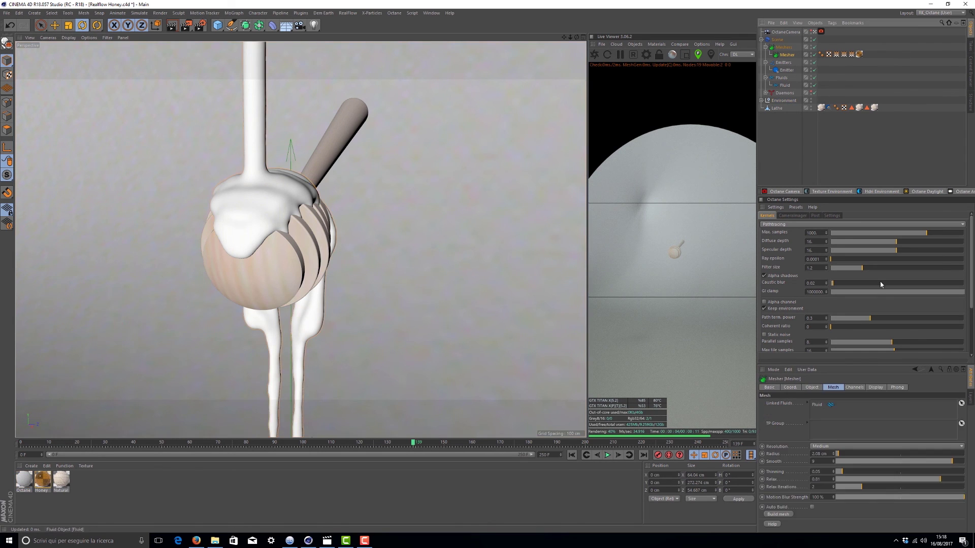
pyautogui.click(787, 514)
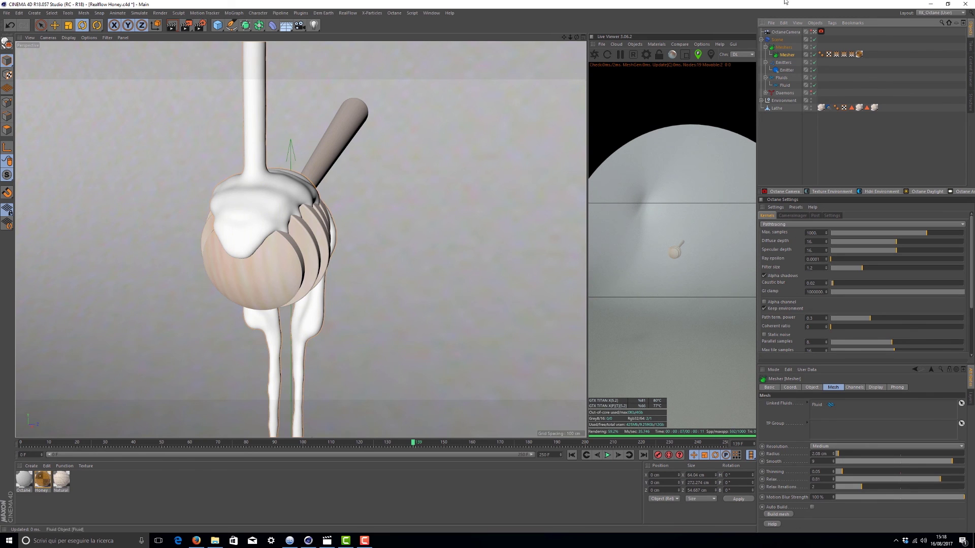
pyautogui.click(855, 388)
pyautogui.click(811, 388)
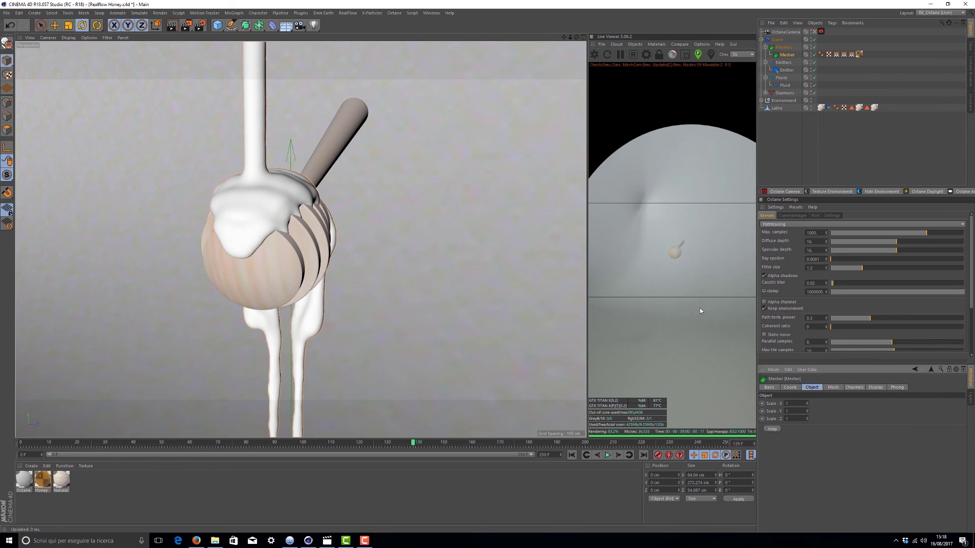
pyautogui.click(784, 47)
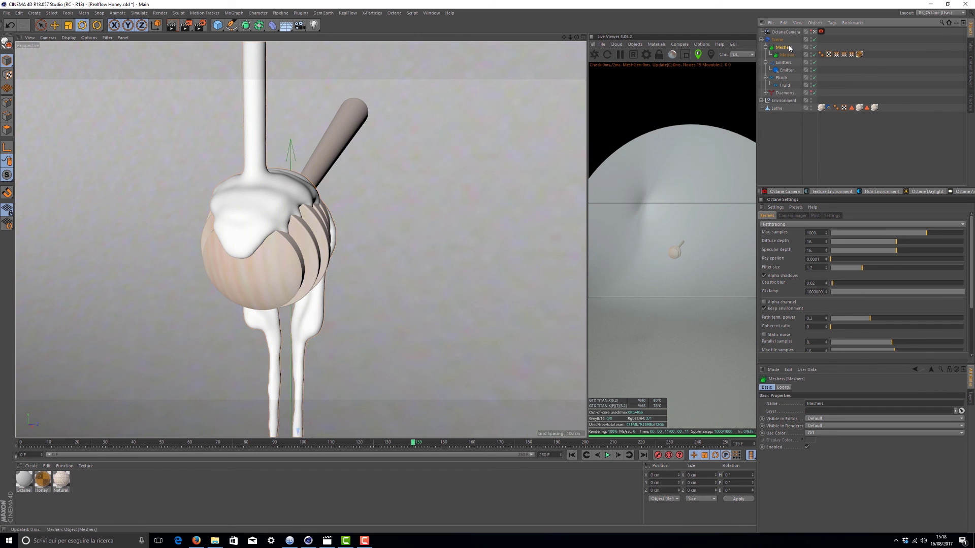
pyautogui.click(786, 70)
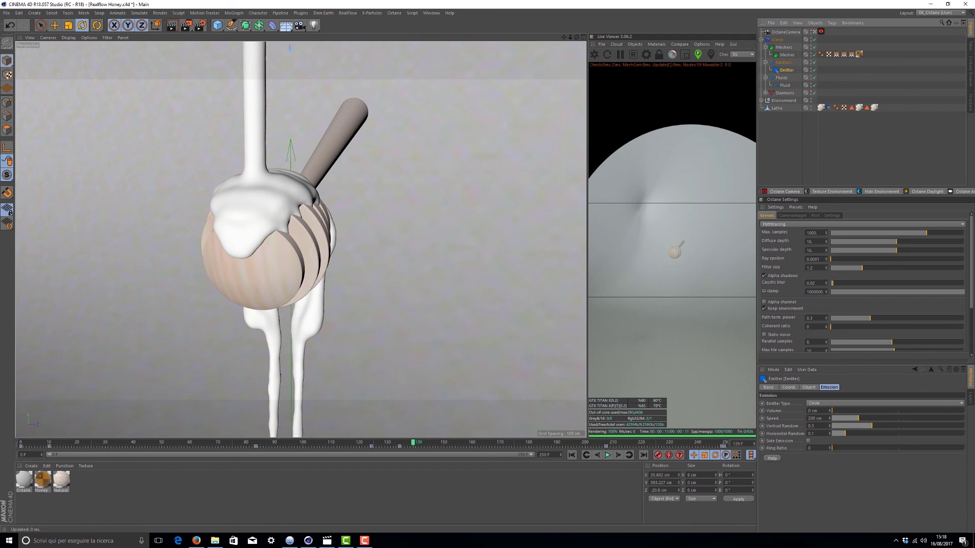
pyautogui.click(784, 85)
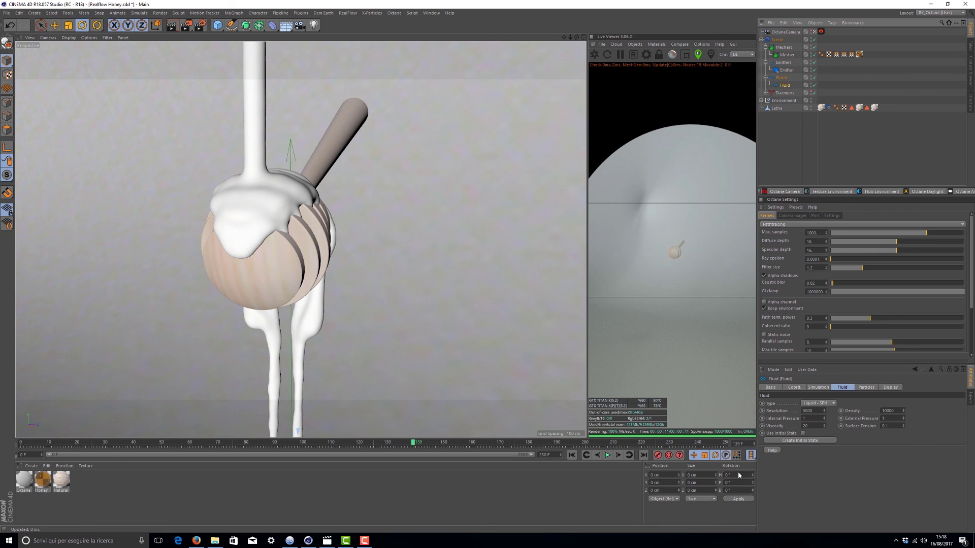
pyautogui.click(786, 70)
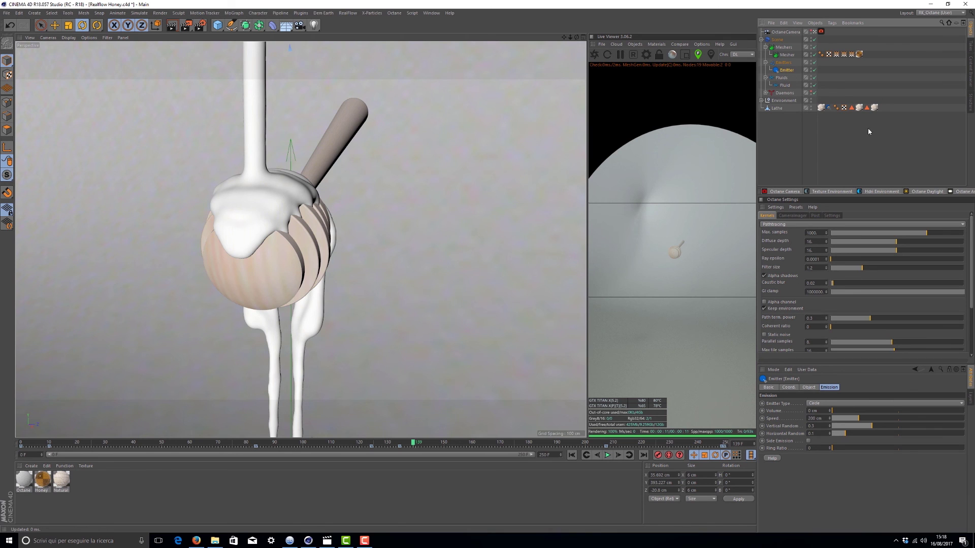